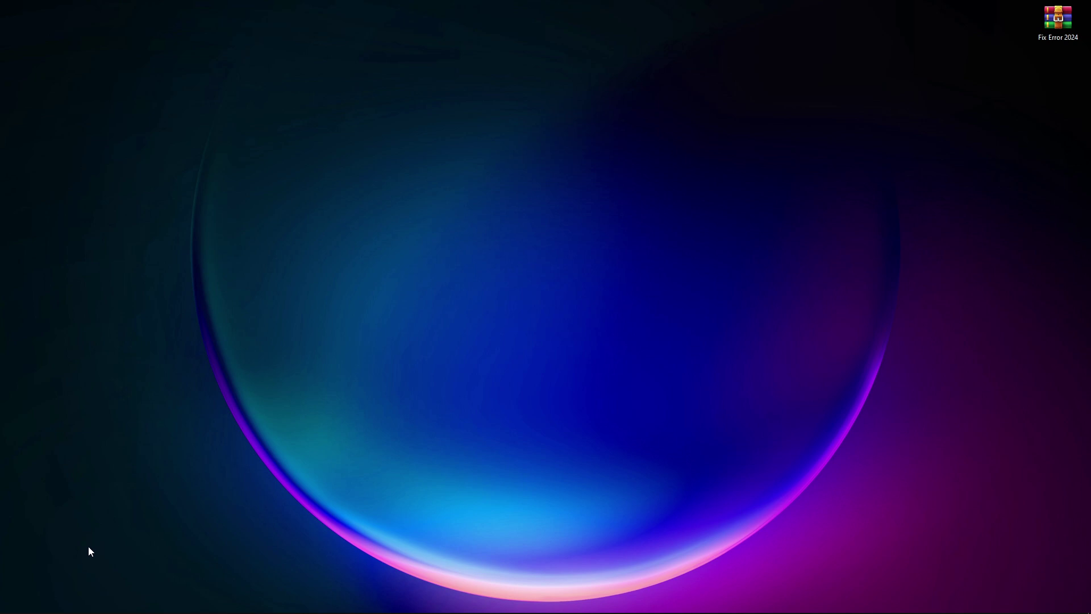
# Open This PC from Windows search and then open Local Disk (D:).
pyautogui.click(34, 605)
pyautogui.write('th')
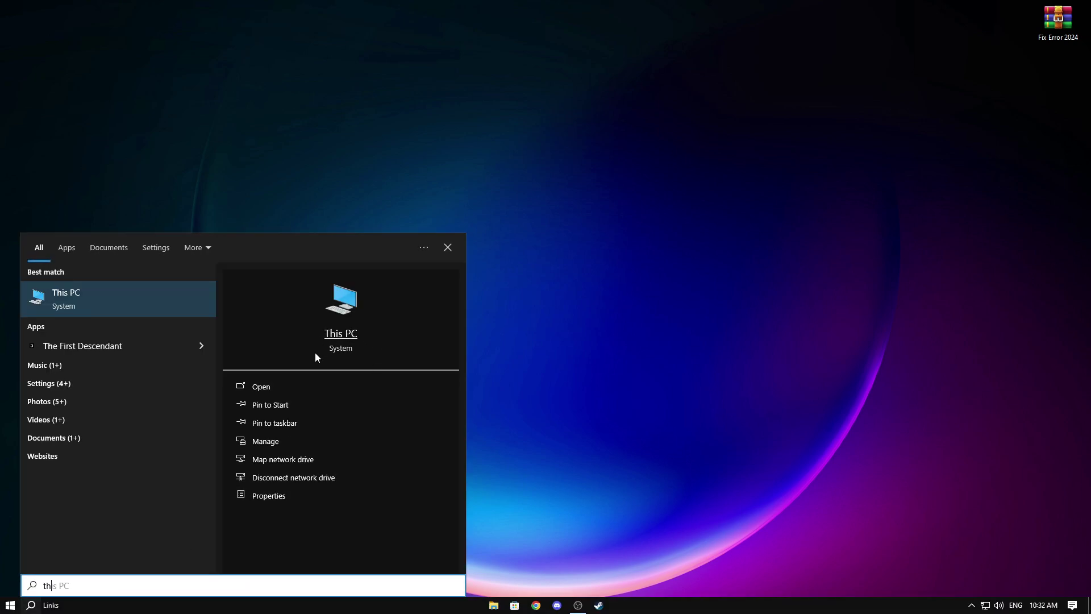
pyautogui.click(287, 388)
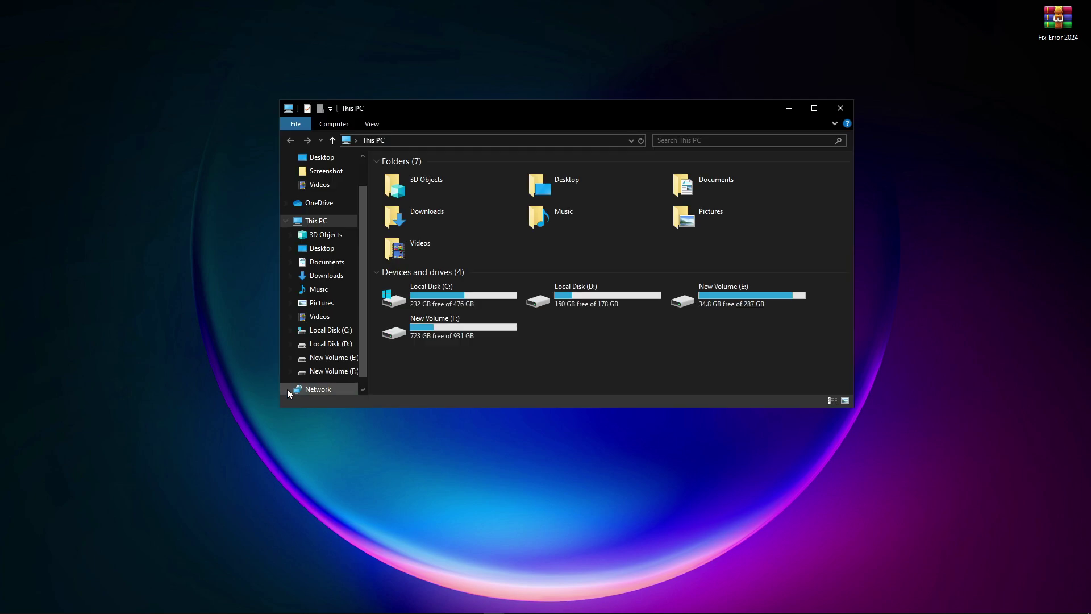
pyautogui.click(568, 304)
pyautogui.rightClick(584, 301)
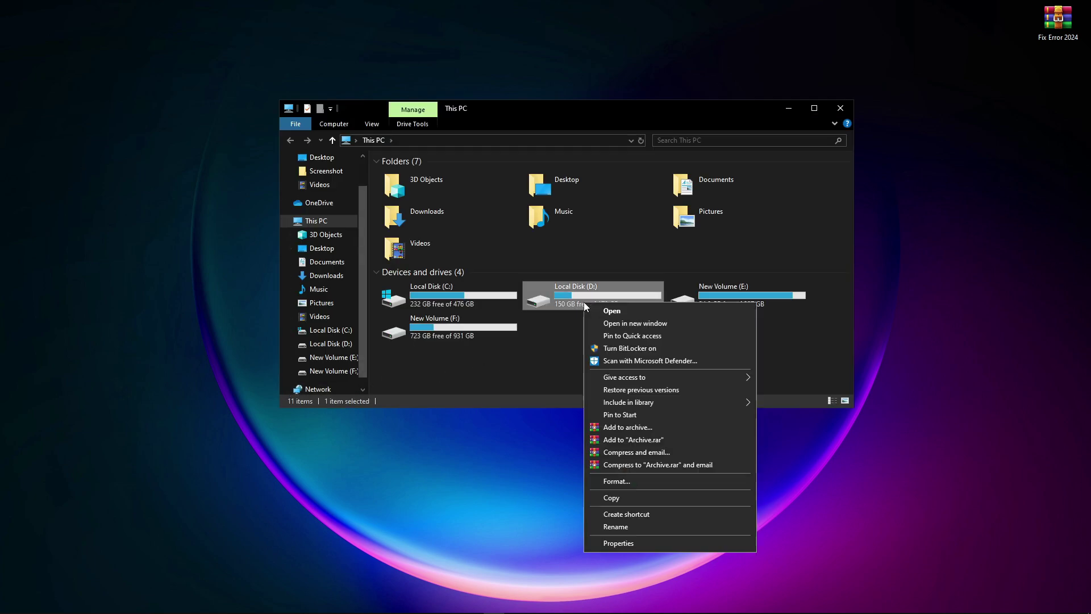
pyautogui.click(619, 313)
# Open the Wuthering Waves folder on D: and scroll through its 89 items.
pyautogui.scroll(-5, 459, 309)
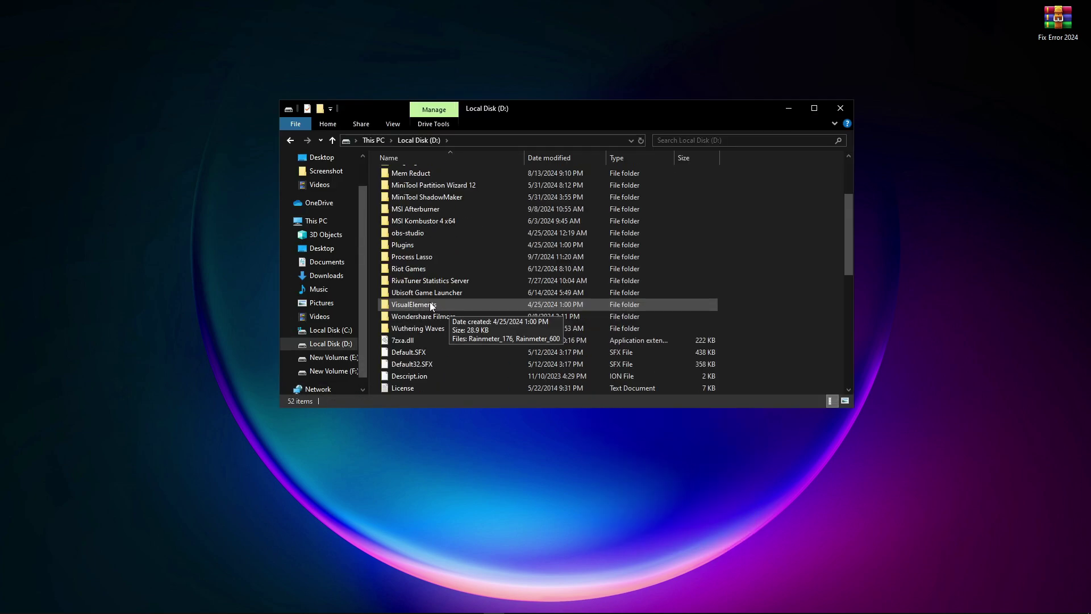
pyautogui.click(402, 329)
pyautogui.rightClick(411, 330)
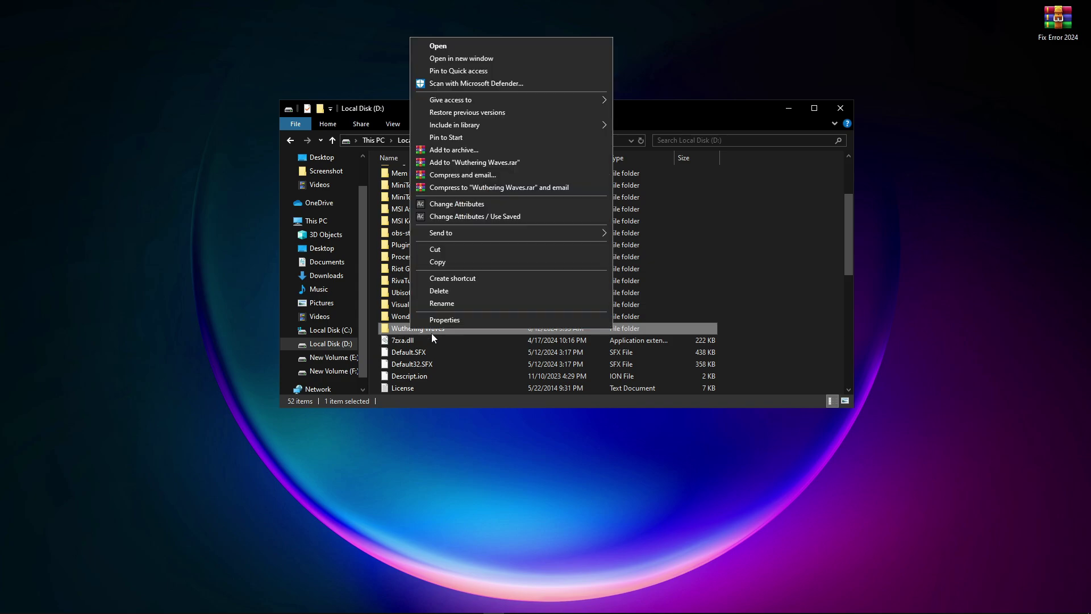
pyautogui.click(462, 48)
pyautogui.scroll(-18, 483, 222)
pyautogui.scroll(1, 475, 233)
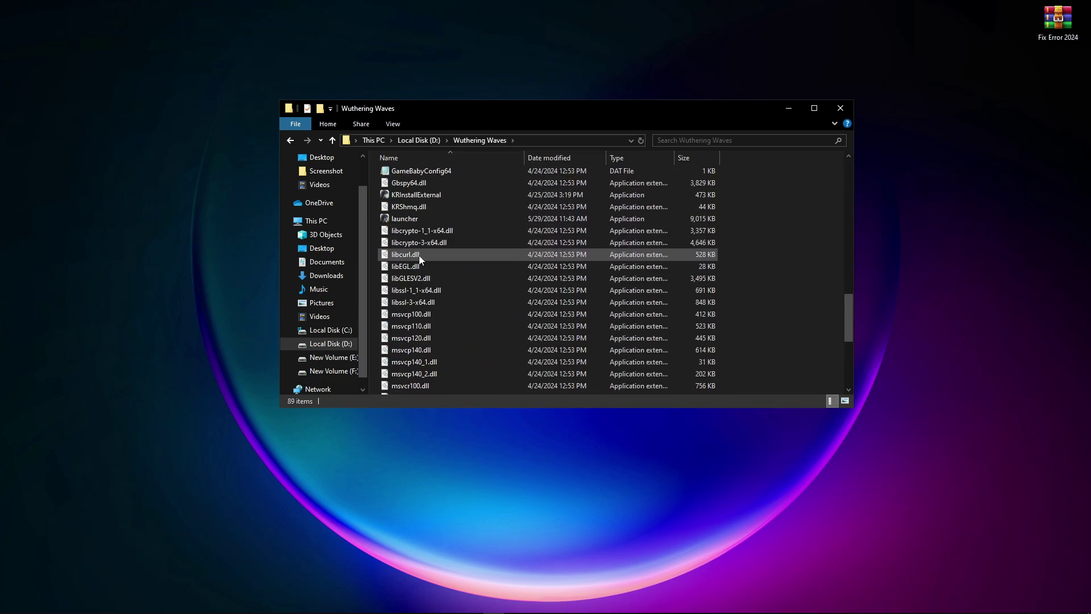
# In the launcher's Compatibility properties, tick Disable full-screen optimisations.
pyautogui.rightClick(397, 219)
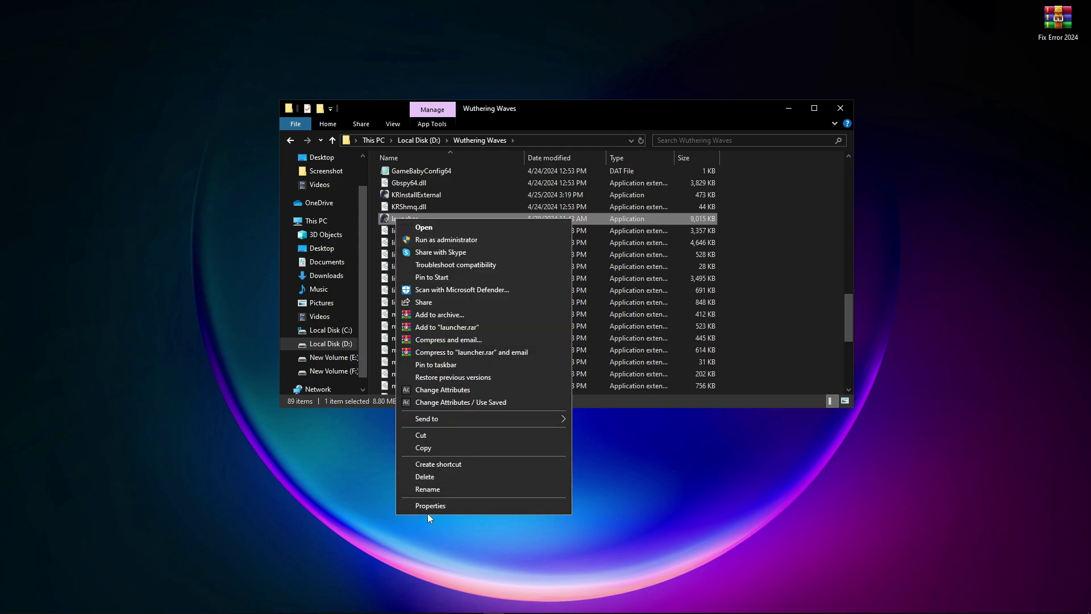
pyautogui.click(430, 507)
pyautogui.click(503, 255)
pyautogui.moveTo(504, 227); pyautogui.dragTo(518, 103)
pyautogui.click(449, 301)
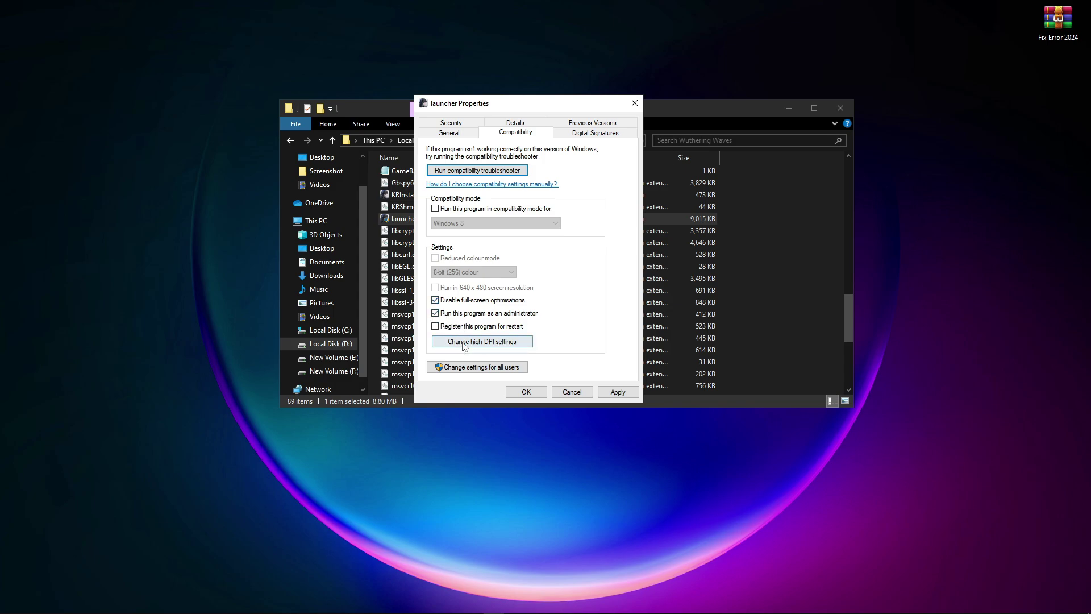
# Override high DPI scaling behaviour with scaling performed by Application.
pyautogui.click(462, 341)
pyautogui.click(477, 323)
pyautogui.click(484, 338)
pyautogui.click(470, 355)
pyautogui.click(483, 338)
pyautogui.click(483, 347)
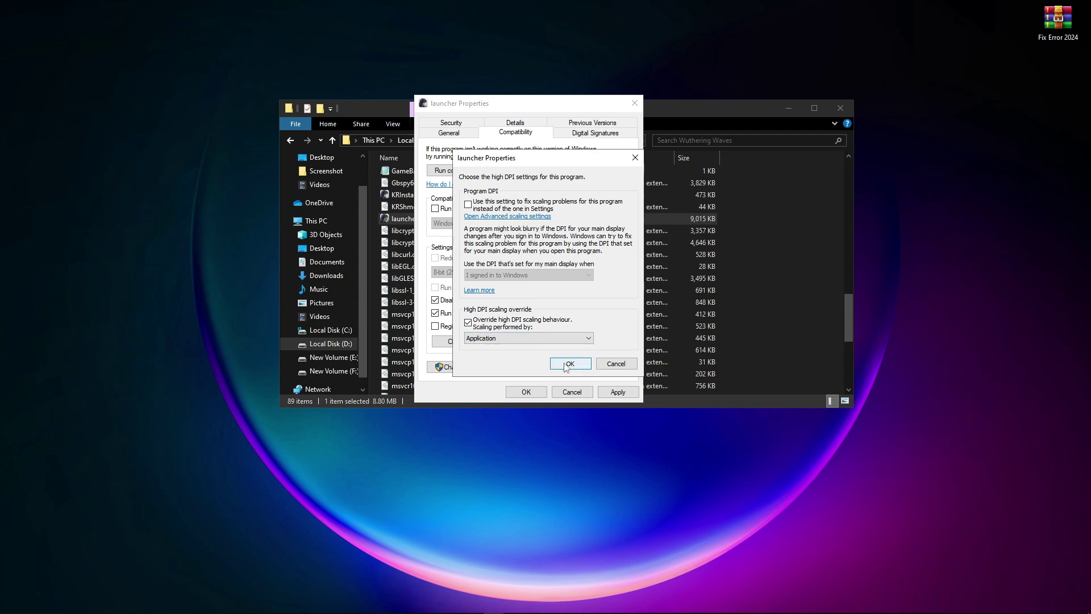
pyautogui.click(570, 363)
# Apply and save the launcher's compatibility settings, then close File Explorer.
pyautogui.click(616, 392)
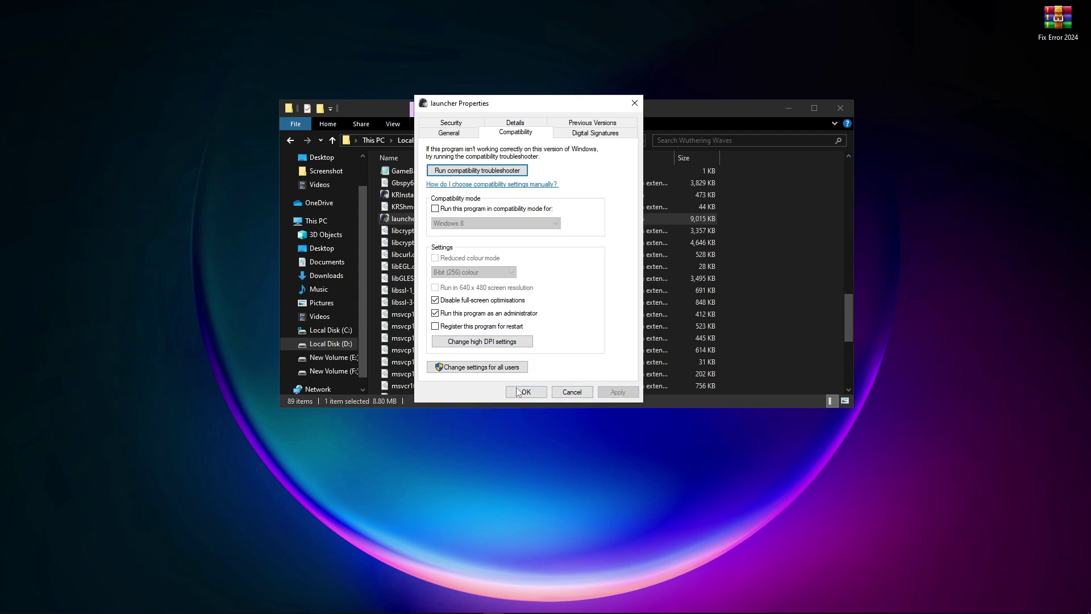
pyautogui.click(526, 389)
pyautogui.click(755, 295)
pyautogui.hotkey('alt', 'F4')
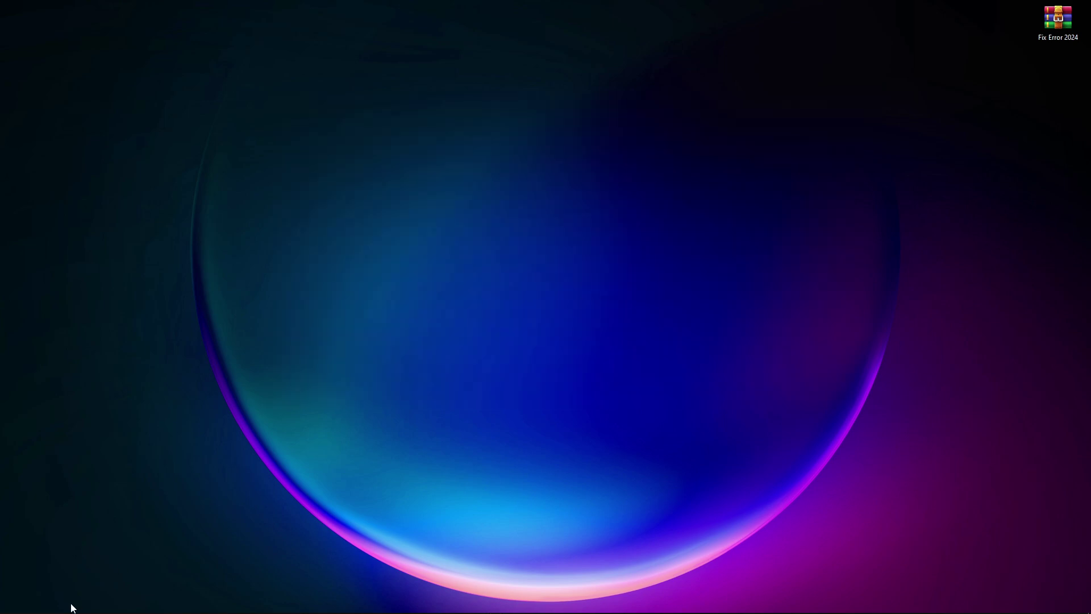
# Open the firewall's allowed apps list, unlock it for editing, and start adding another app.
pyautogui.click(31, 605)
pyautogui.write('f')
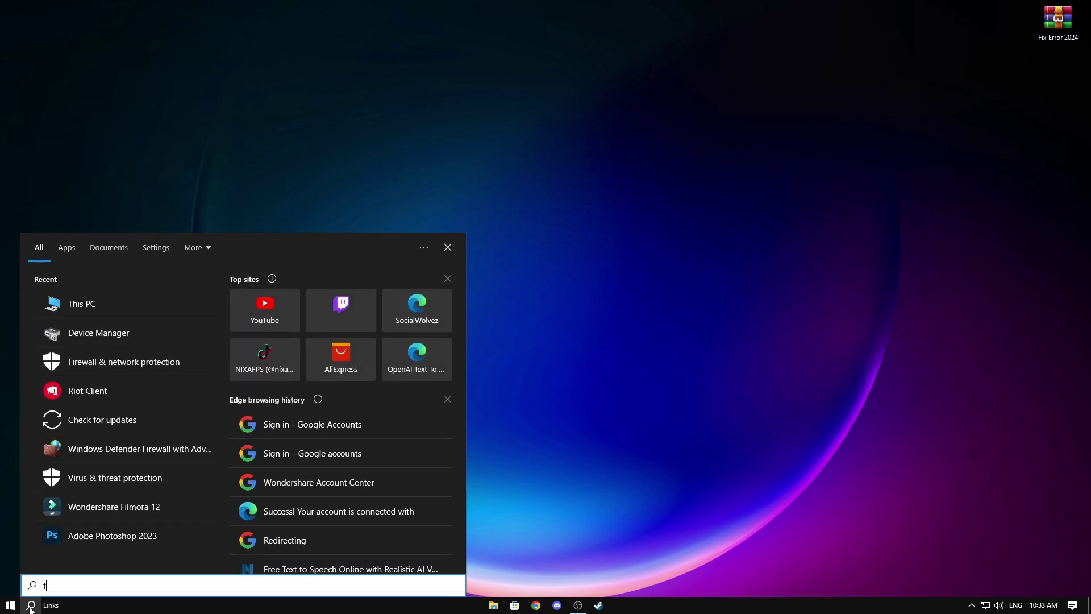
pyautogui.write('i')
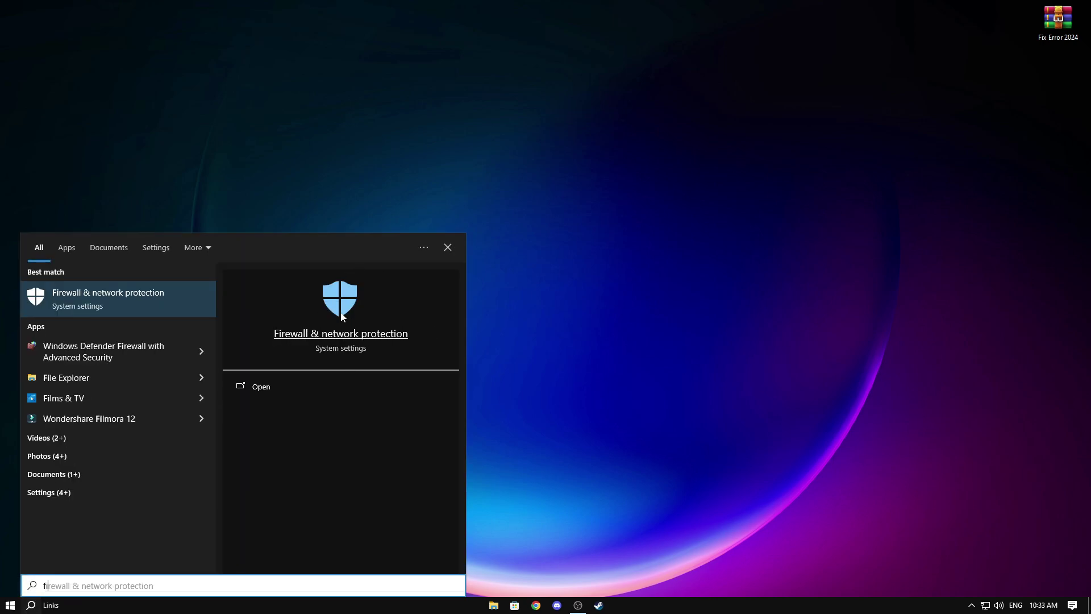
pyautogui.click(343, 317)
pyautogui.click(450, 339)
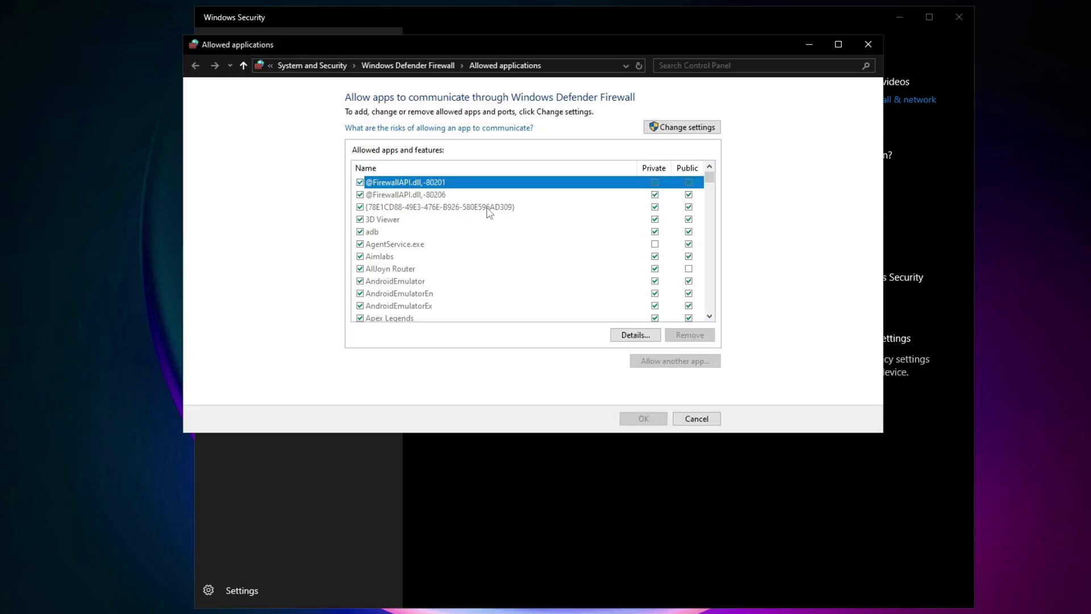
pyautogui.click(698, 128)
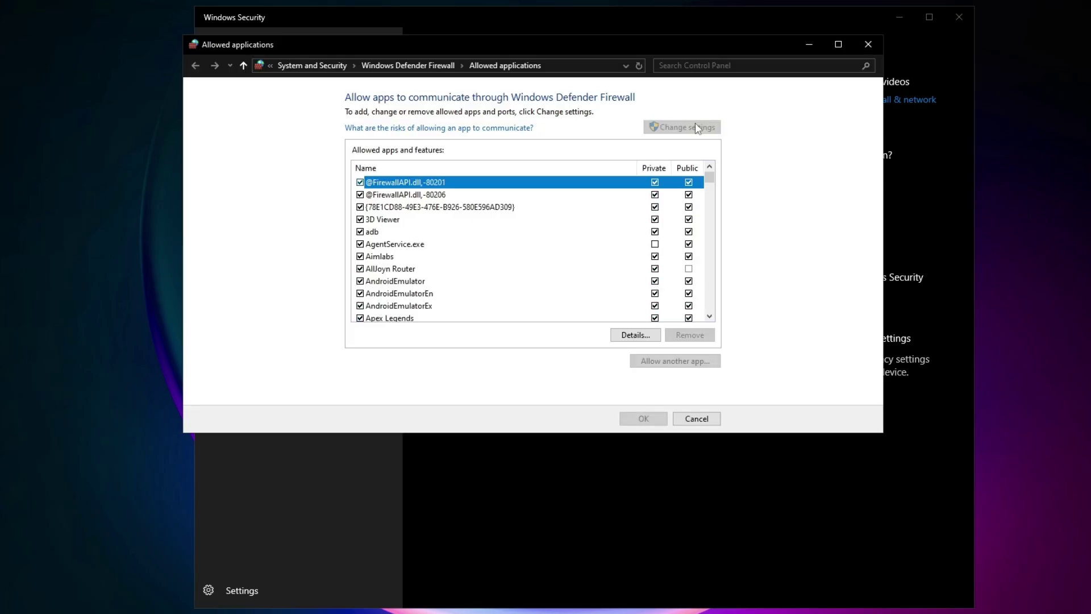
pyautogui.click(695, 363)
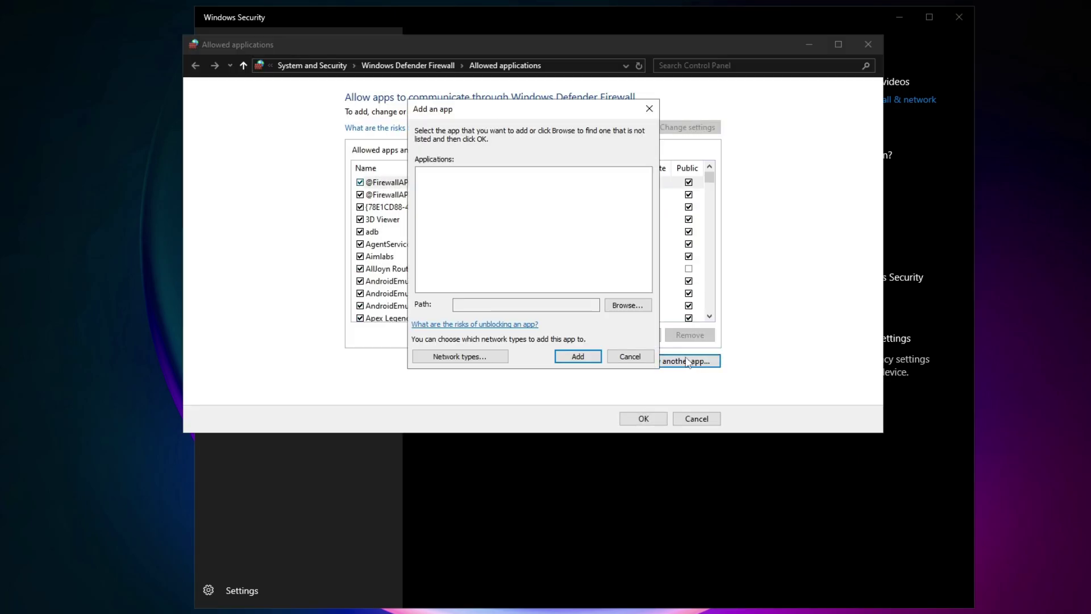
# Browse to D:\Wuthering Waves\launcher.exe and add it to the allowed apps.
pyautogui.click(628, 306)
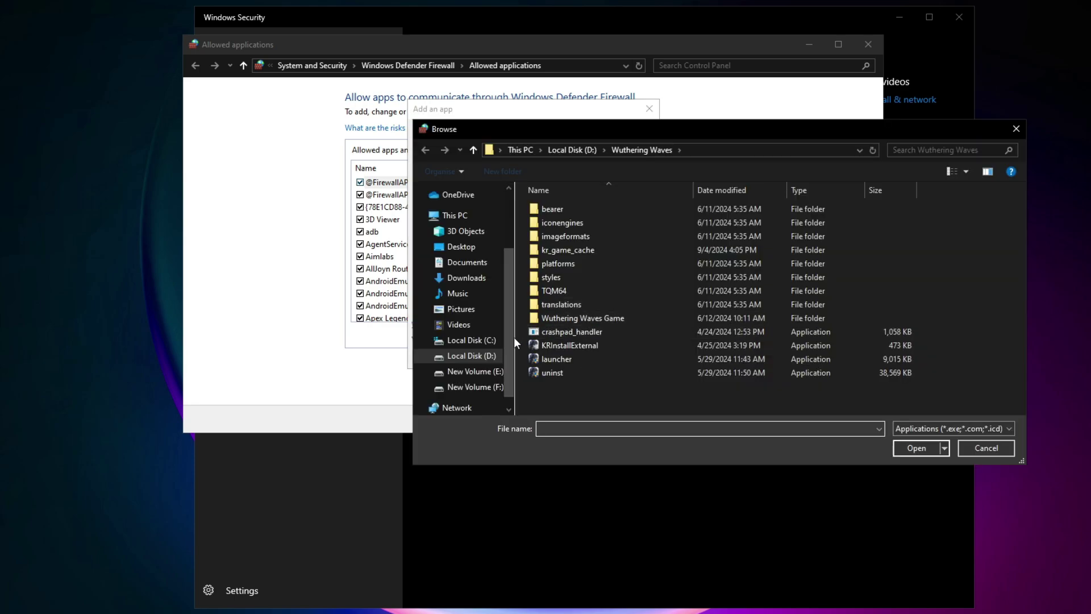
pyautogui.click(470, 215)
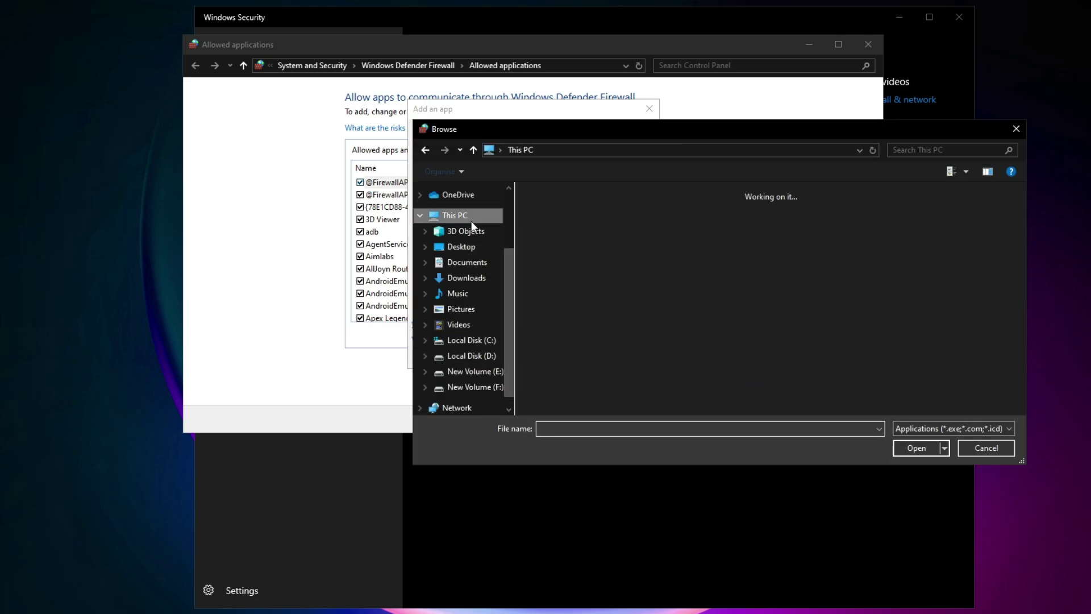
pyautogui.doubleClick(756, 340)
pyautogui.scroll(-3, 606, 322)
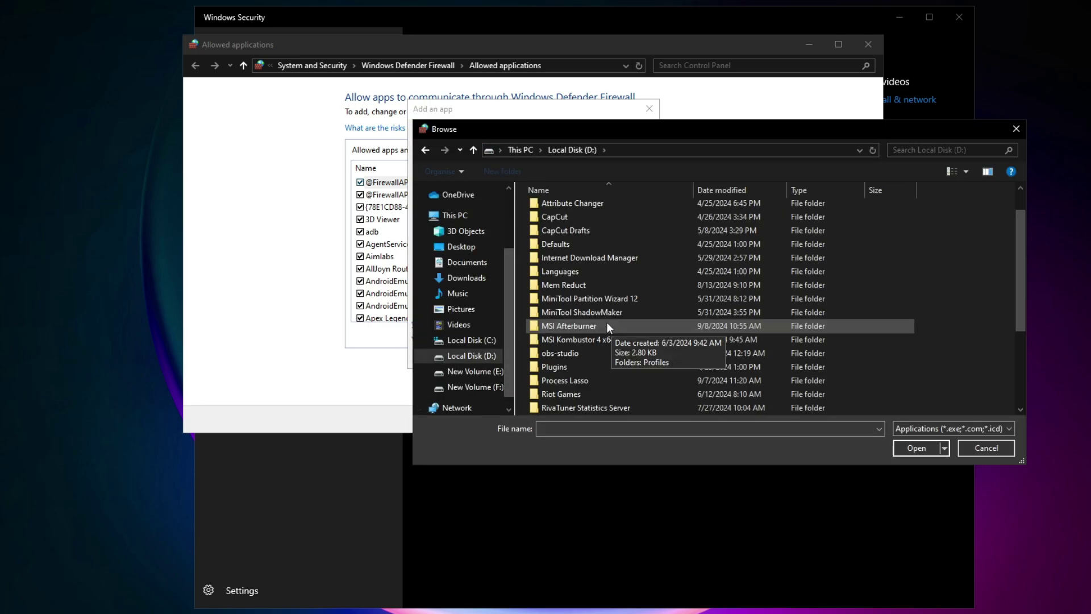
pyautogui.scroll(-1, 584, 308)
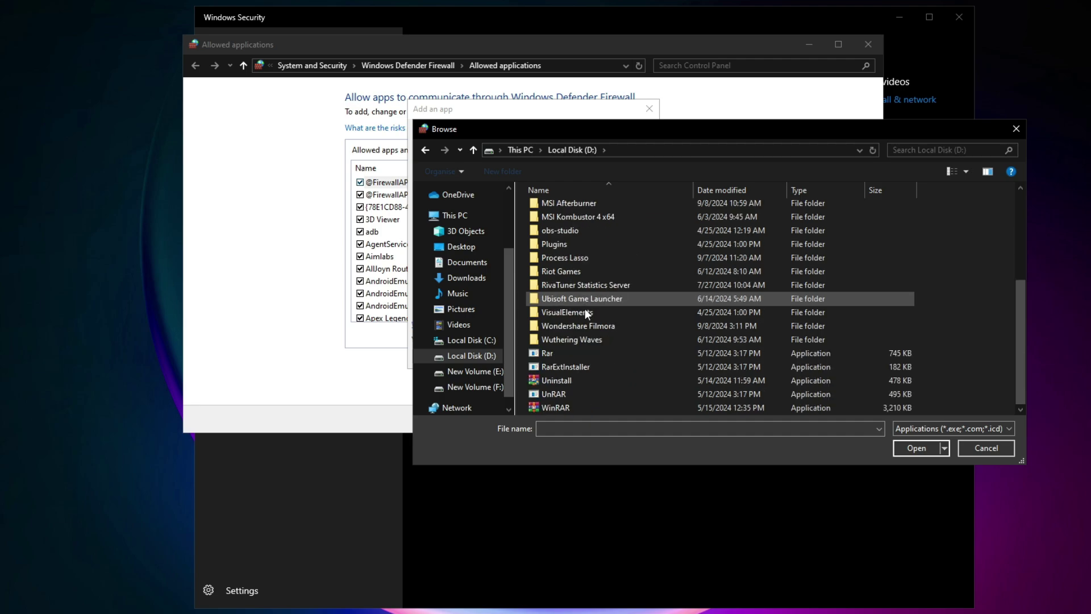
pyautogui.rightClick(563, 336)
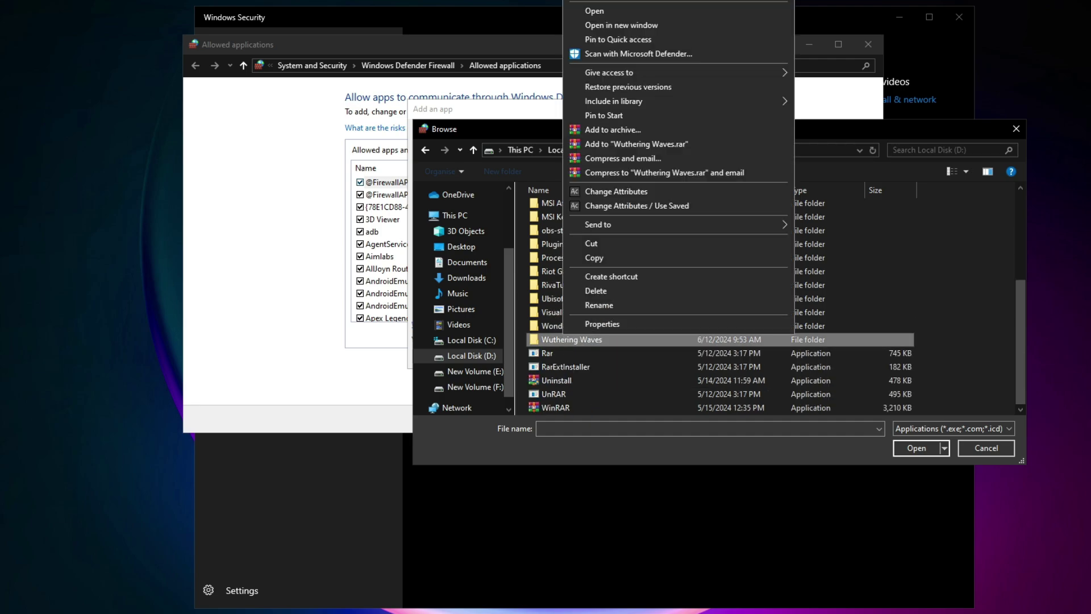
pyautogui.click(594, 11)
pyautogui.click(570, 359)
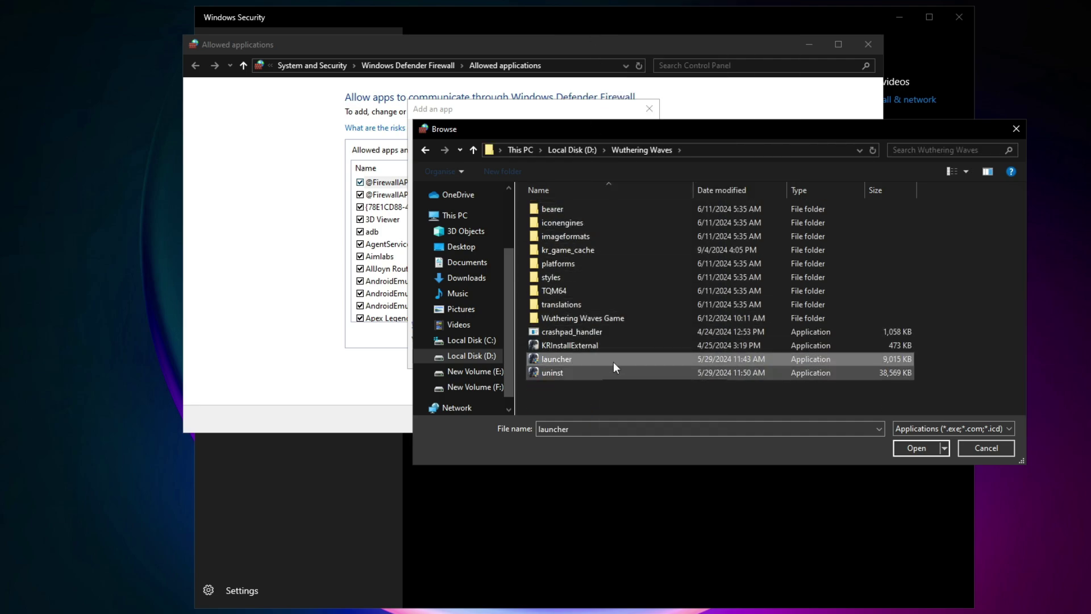
pyautogui.click(916, 447)
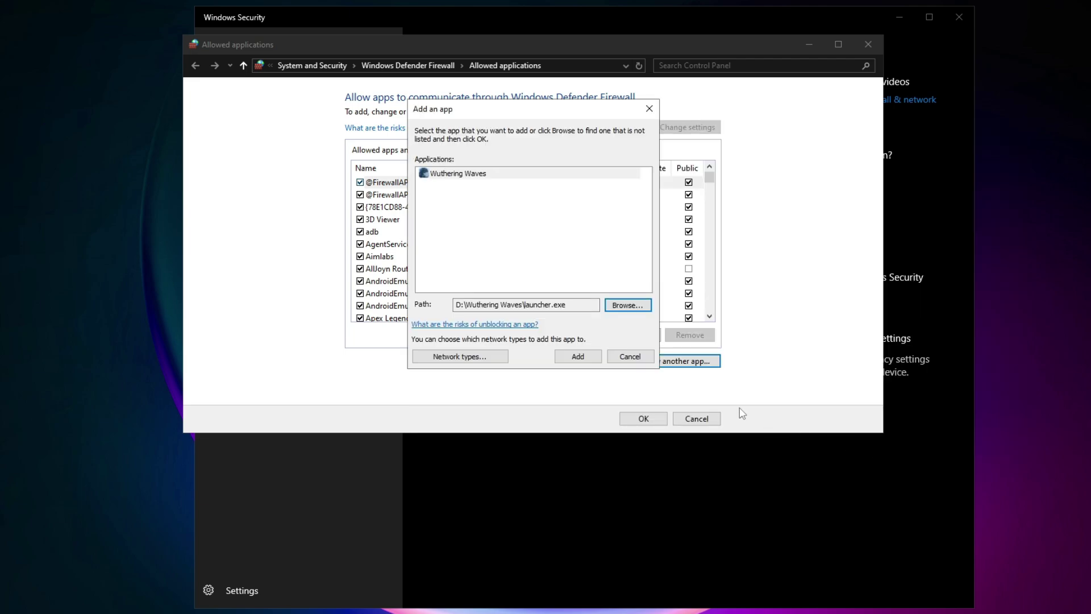
pyautogui.click(578, 356)
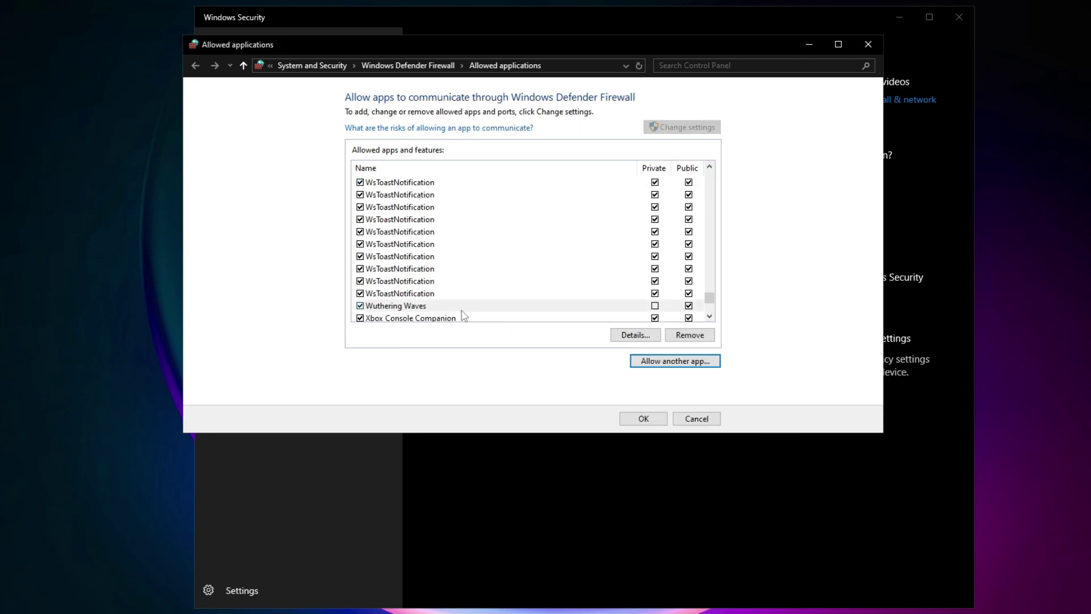
# Add the Wuthering Waves executable from D:\Wuthering Waves\Wuthering Waves Game as another allowed app.
pyautogui.click(676, 364)
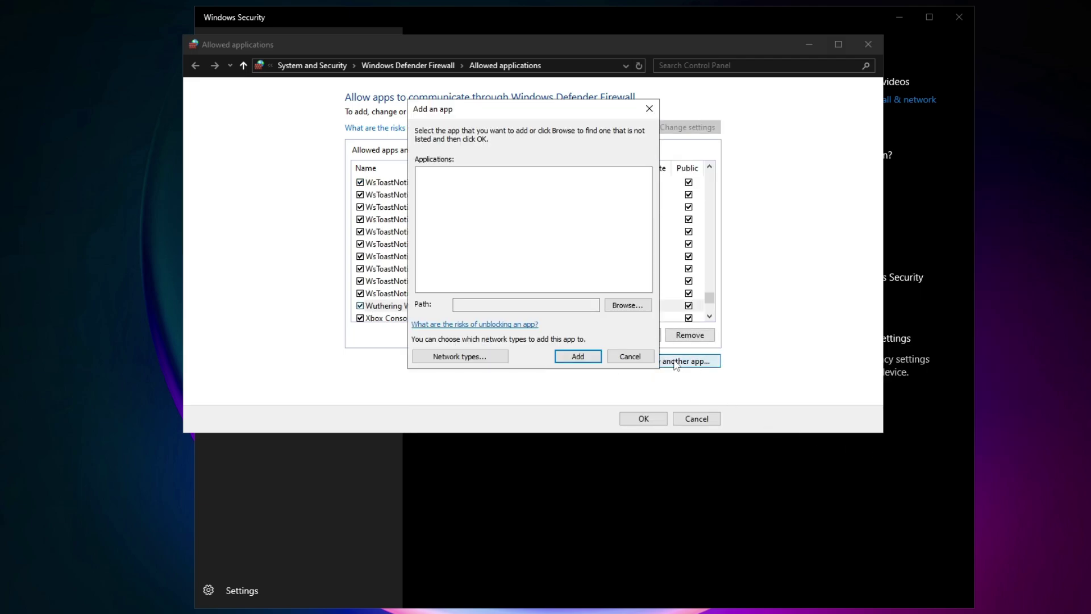
pyautogui.click(622, 306)
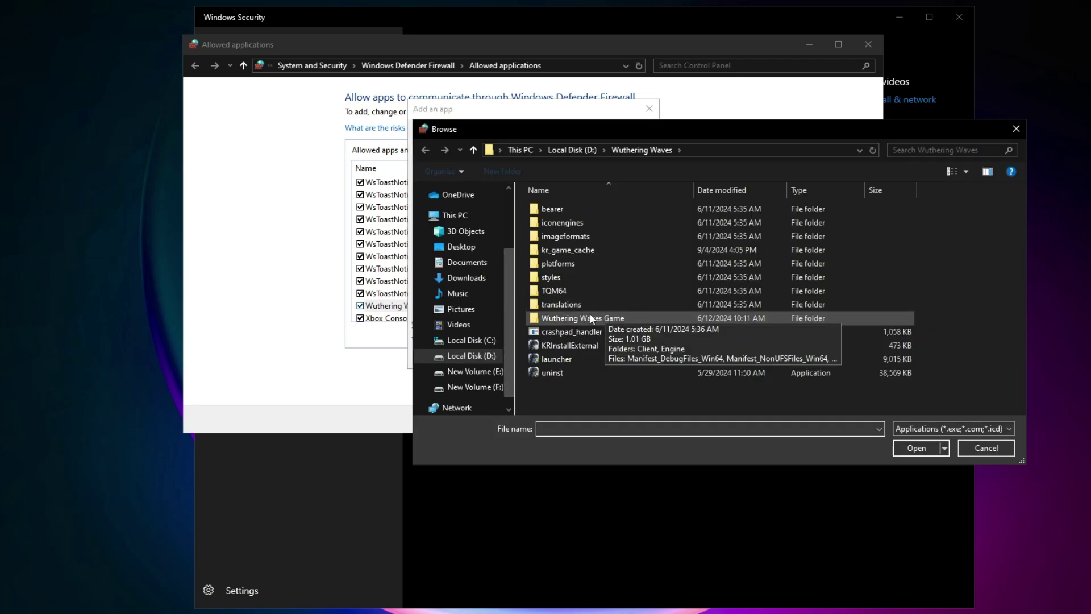
pyautogui.click(454, 215)
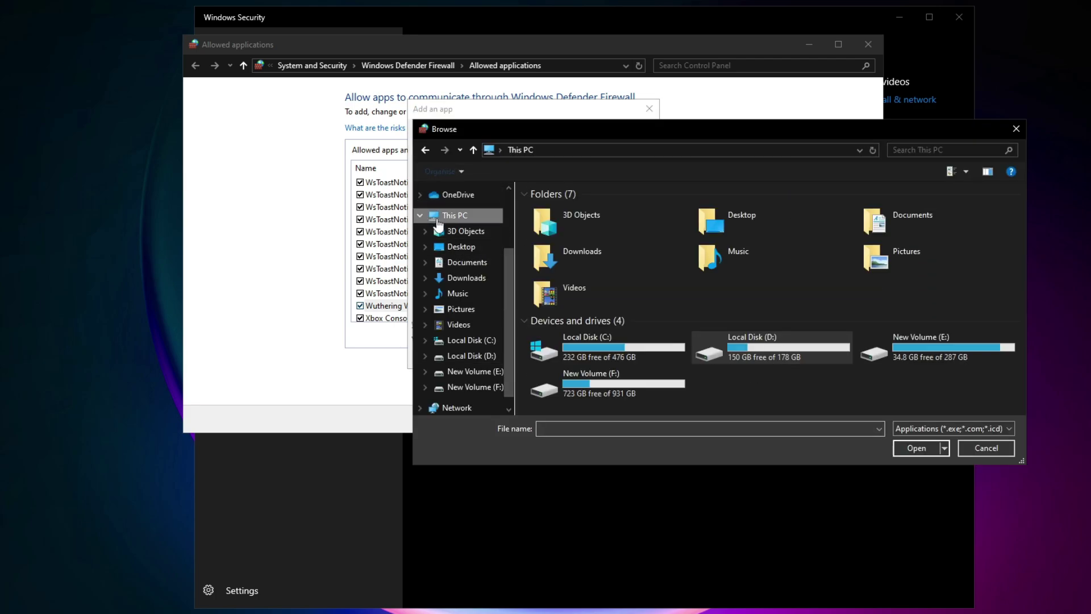
pyautogui.doubleClick(754, 359)
pyautogui.scroll(-2, 588, 275)
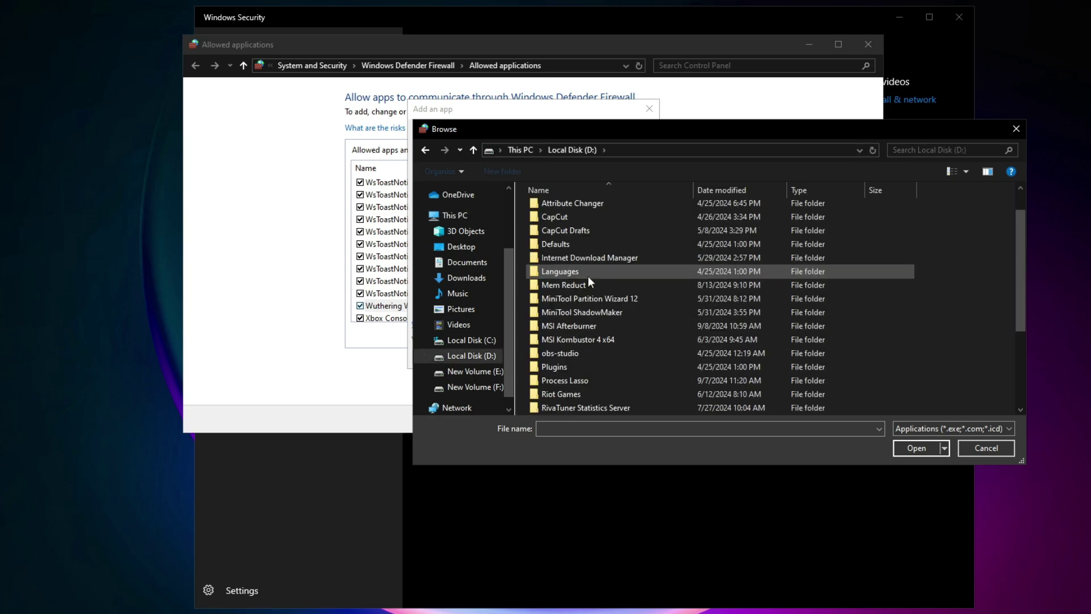
pyautogui.scroll(-2, 573, 265)
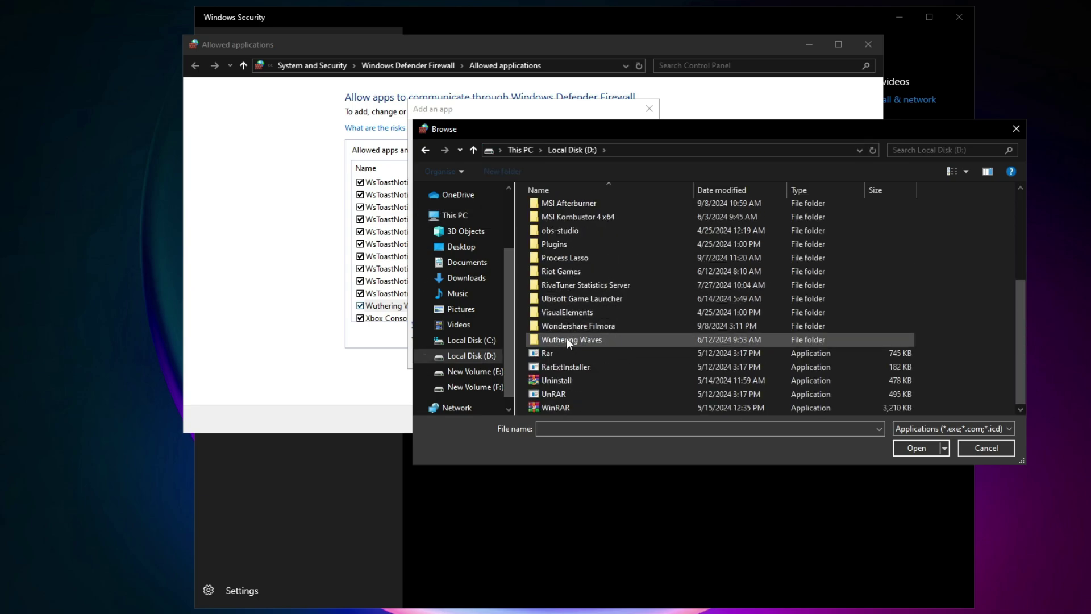
pyautogui.doubleClick(564, 340)
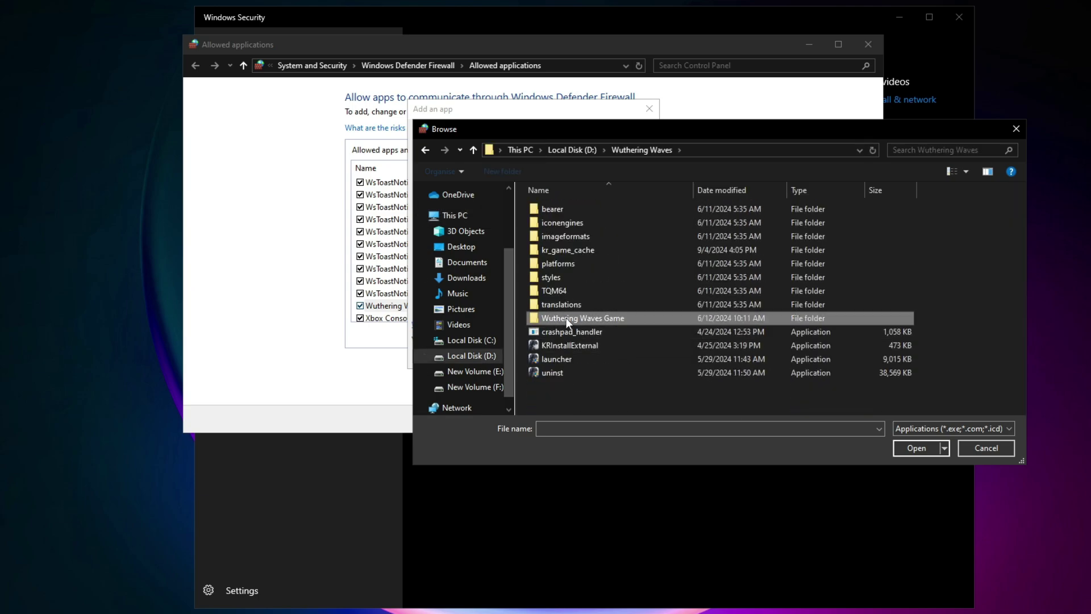
pyautogui.doubleClick(556, 319)
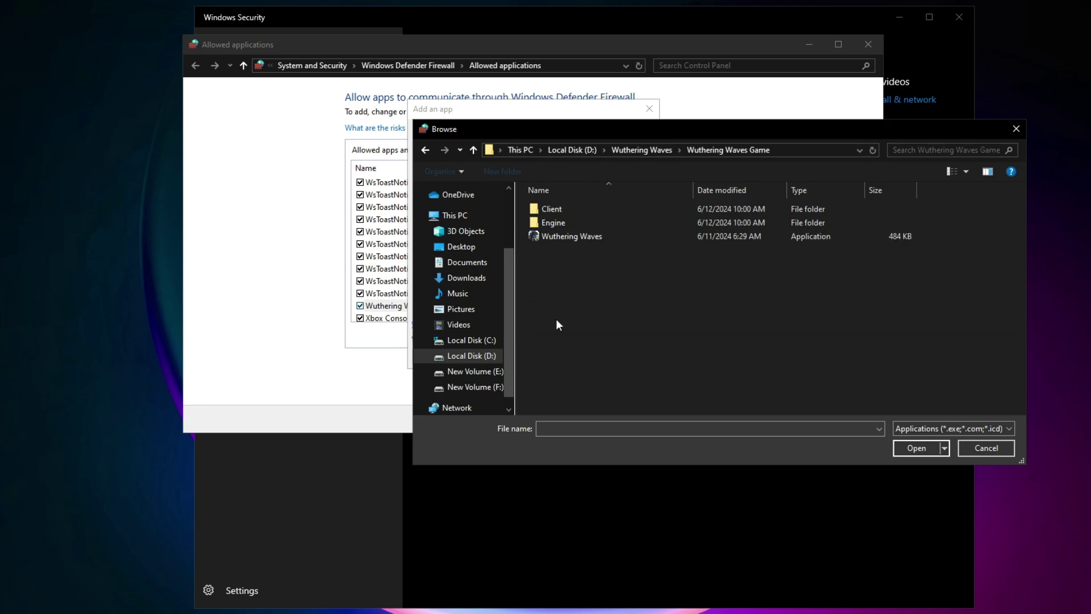
pyautogui.click(561, 241)
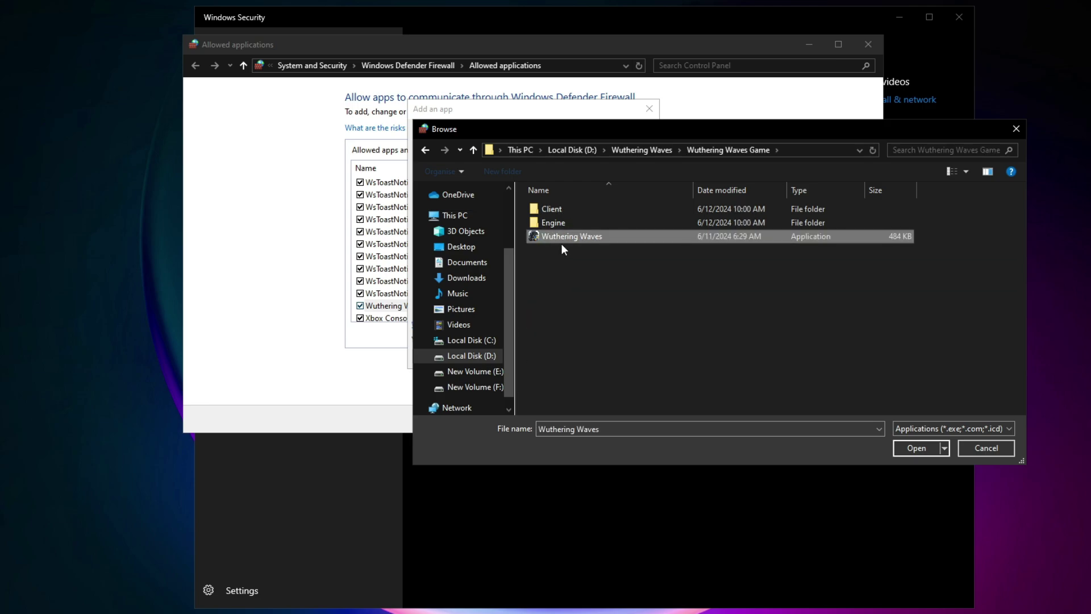
pyautogui.click(925, 448)
pyautogui.click(575, 357)
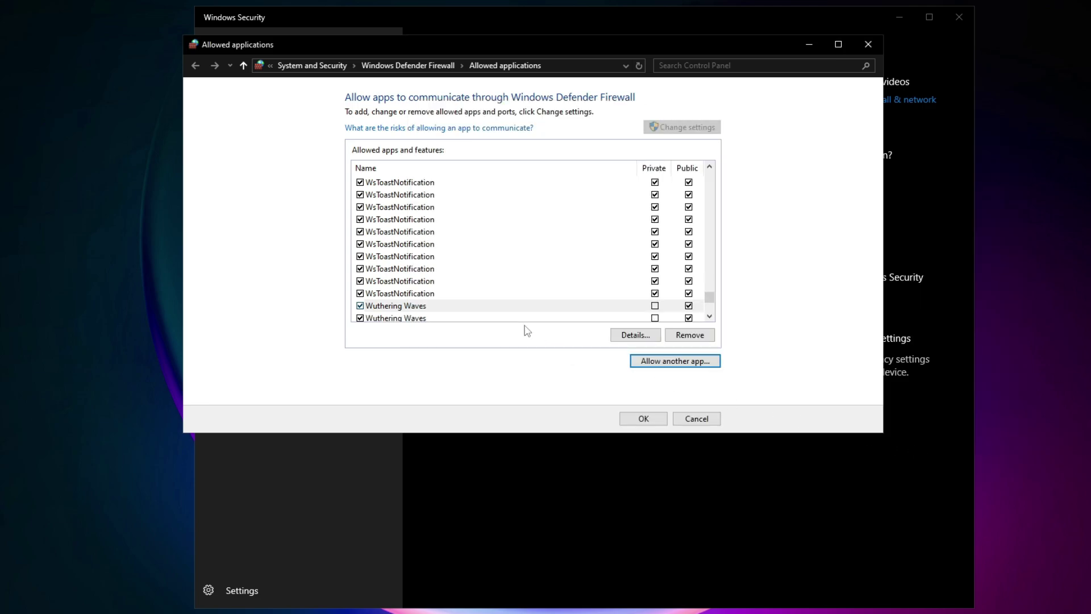
# Allow both Wuthering Waves entries on Private networks, save, and close Windows Security.
pyautogui.scroll(-1, 407, 288)
pyautogui.doubleClick(390, 269)
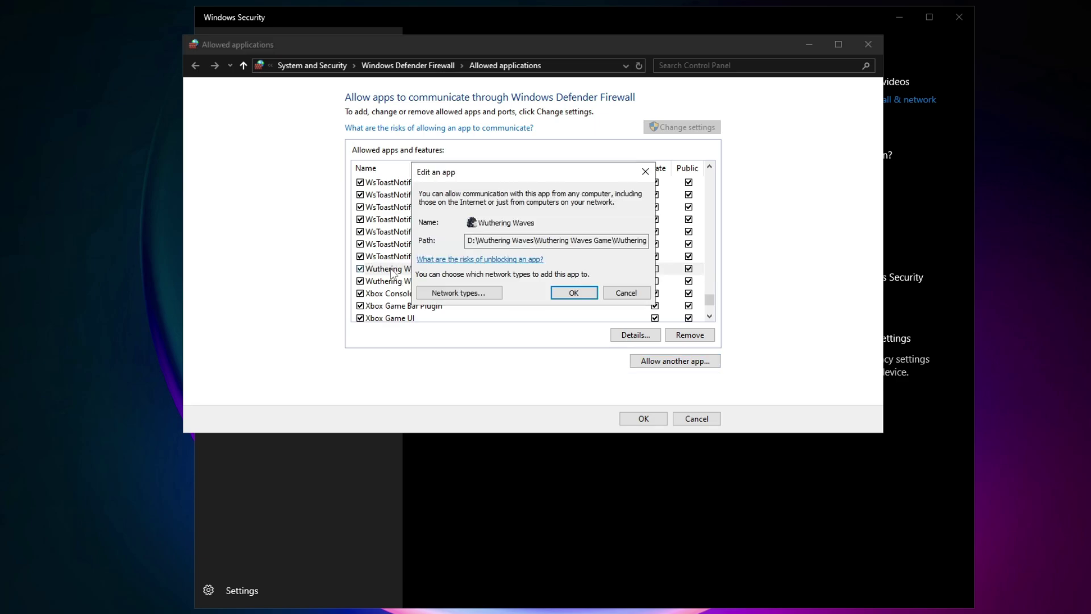
pyautogui.click(556, 293)
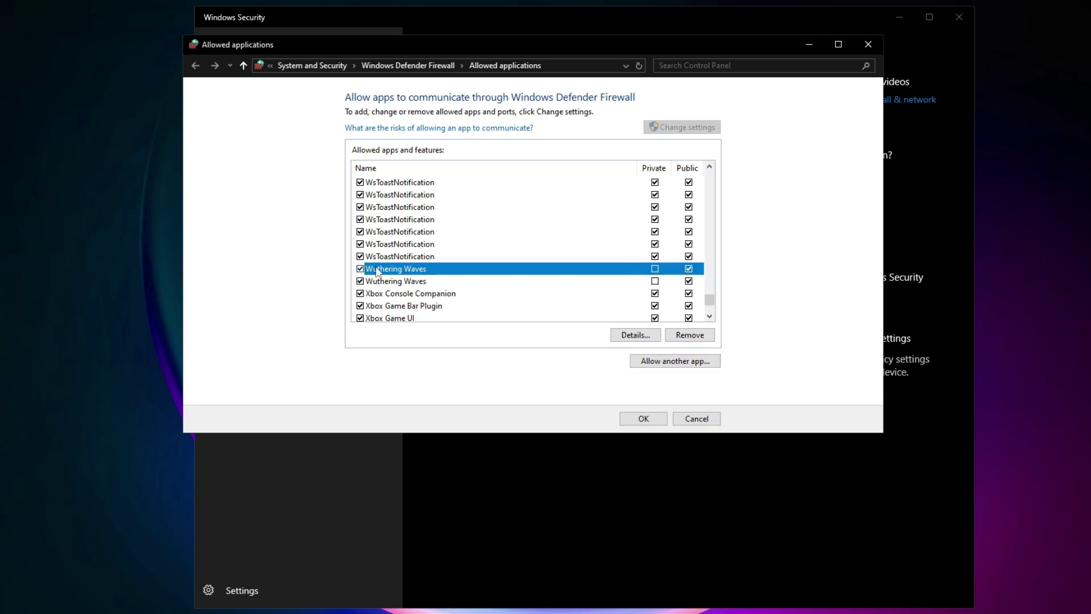
pyautogui.click(655, 269)
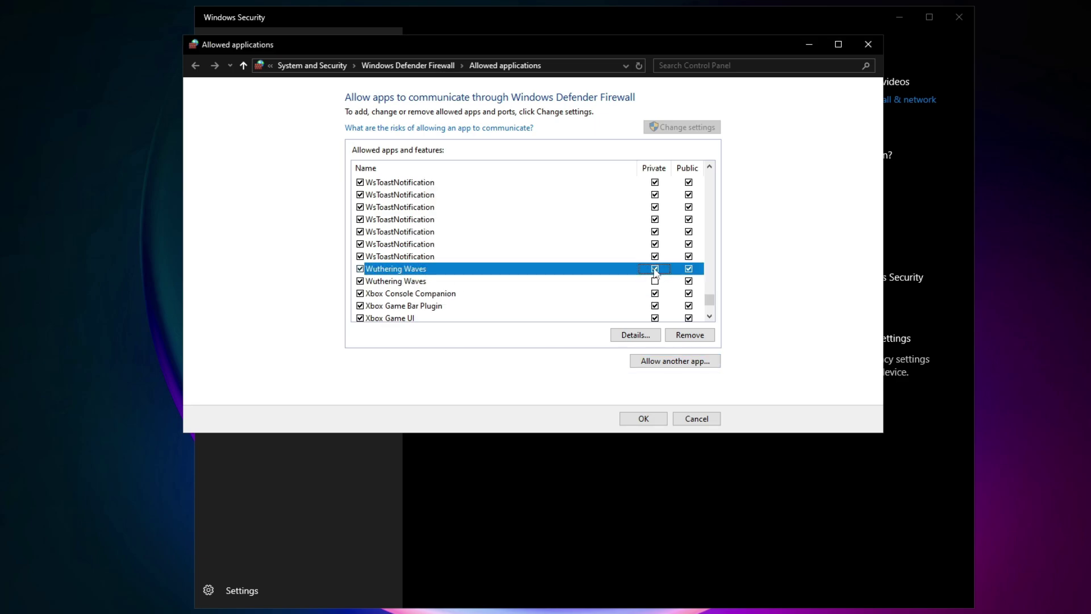
pyautogui.click(374, 282)
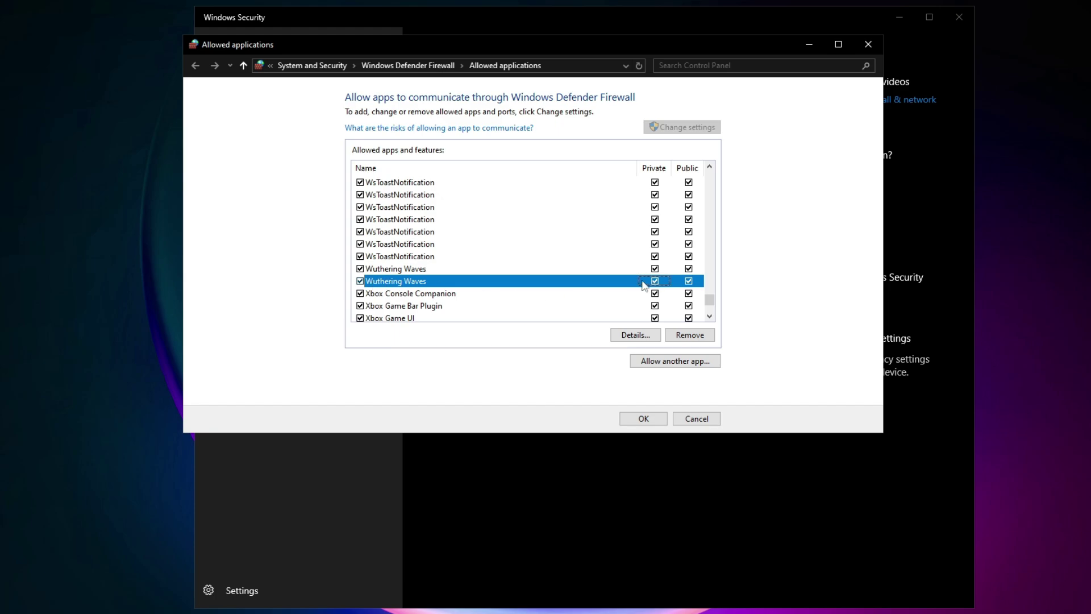
pyautogui.click(647, 420)
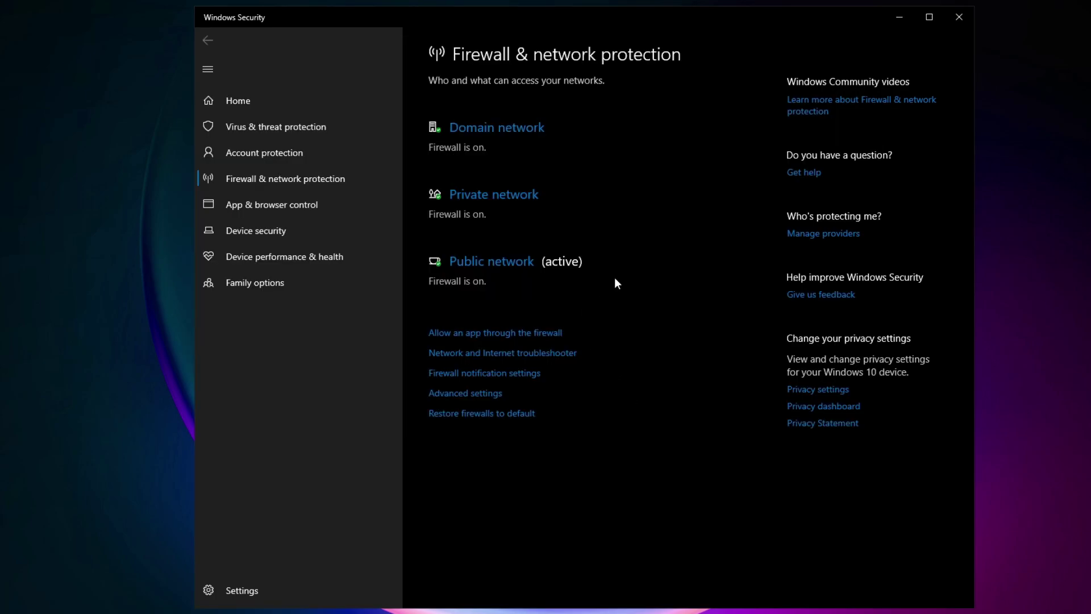
pyautogui.click(956, 17)
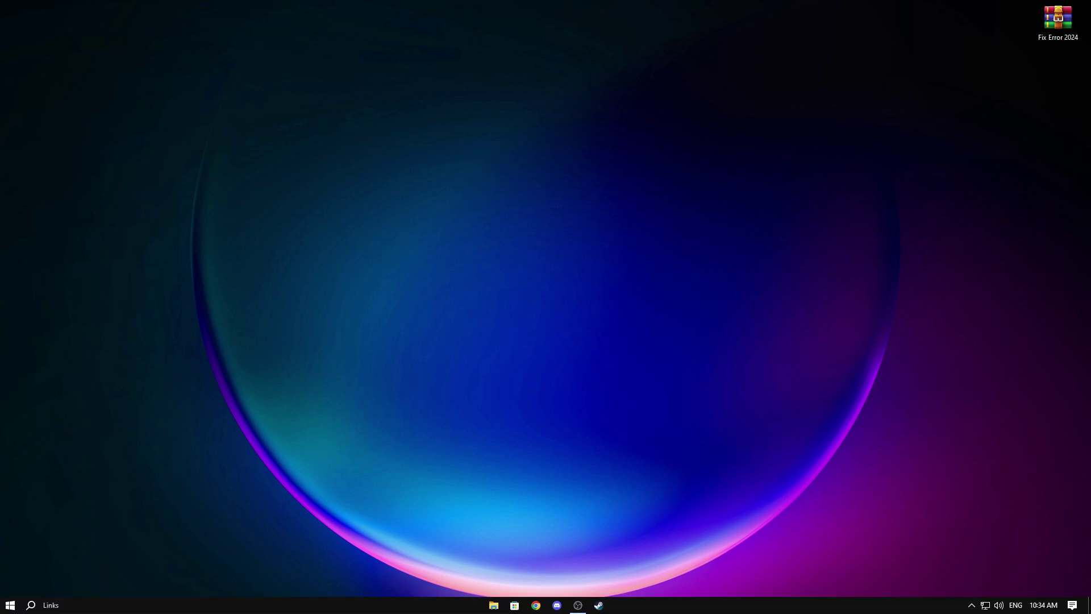
# Open Device Manager and expand the Network adapters category.
pyautogui.click(31, 604)
pyautogui.write('dev')
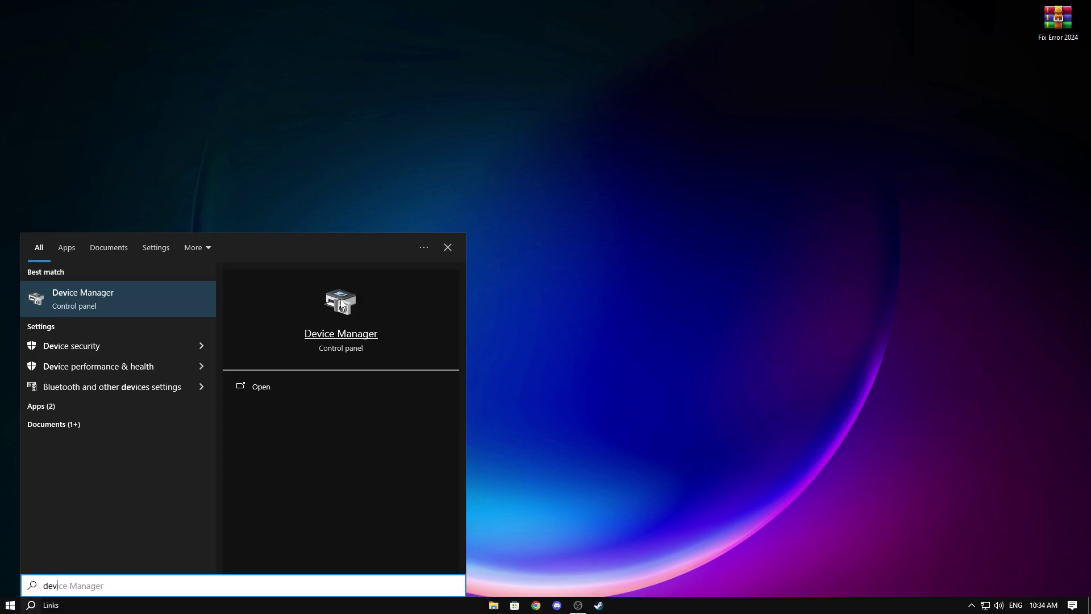
pyautogui.click(341, 335)
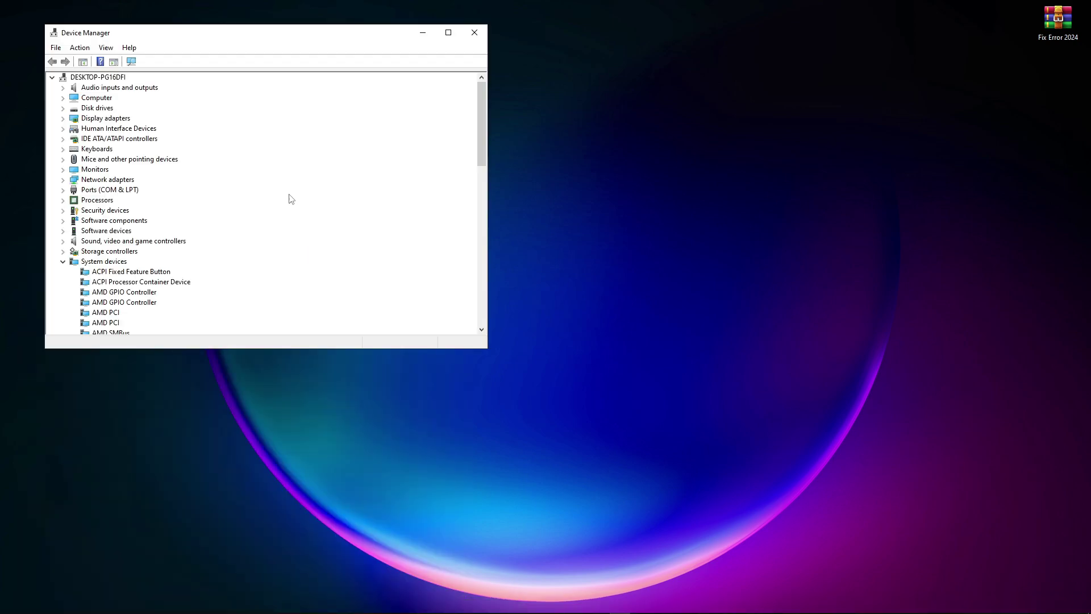
pyautogui.moveTo(273, 36); pyautogui.dragTo(570, 57)
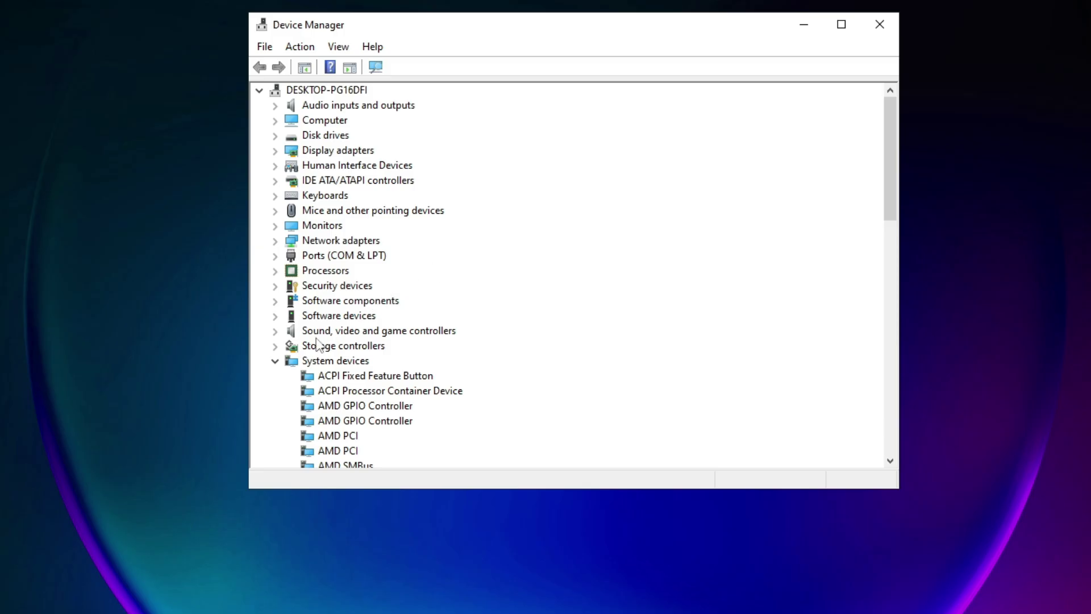
pyautogui.click(274, 362)
pyautogui.click(313, 241)
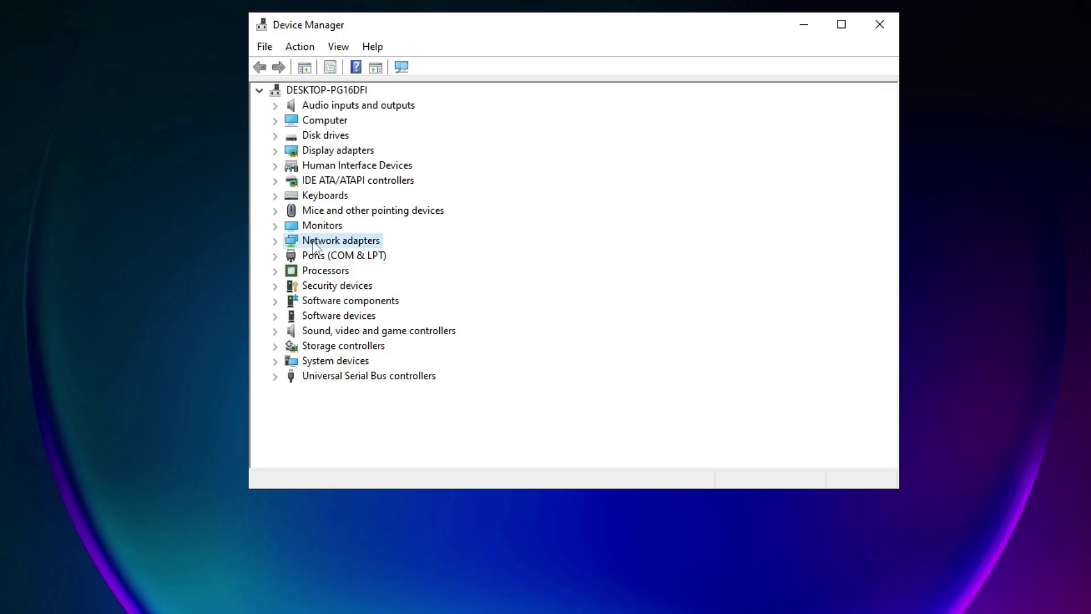
pyautogui.click(275, 242)
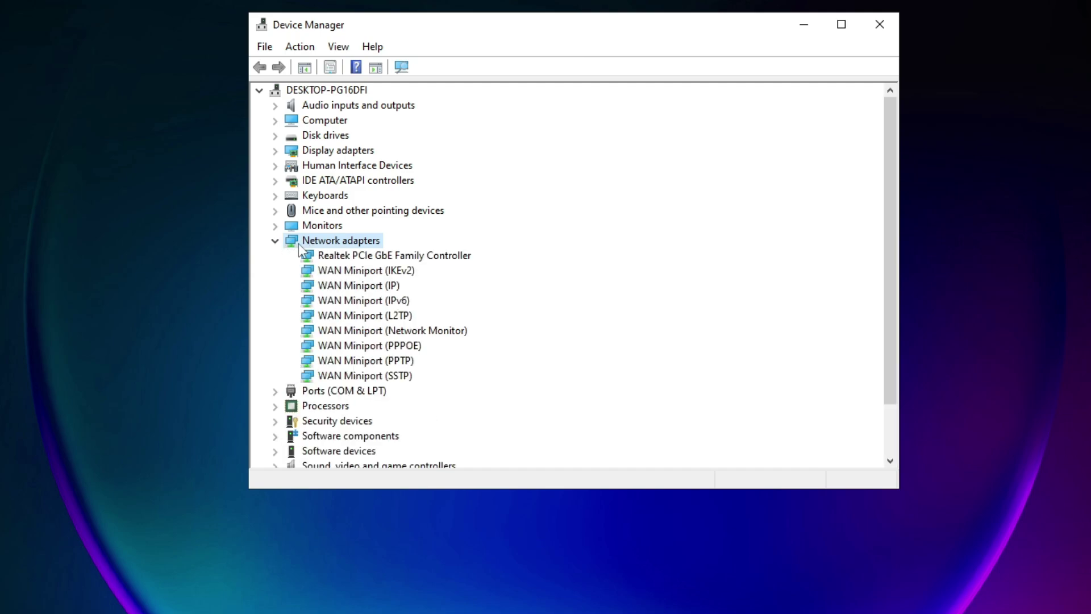
# Auto-search a Realtek PCIe GbE Family Controller driver, confirm the best is installed, then search cmd.
pyautogui.click(342, 259)
pyautogui.rightClick(353, 261)
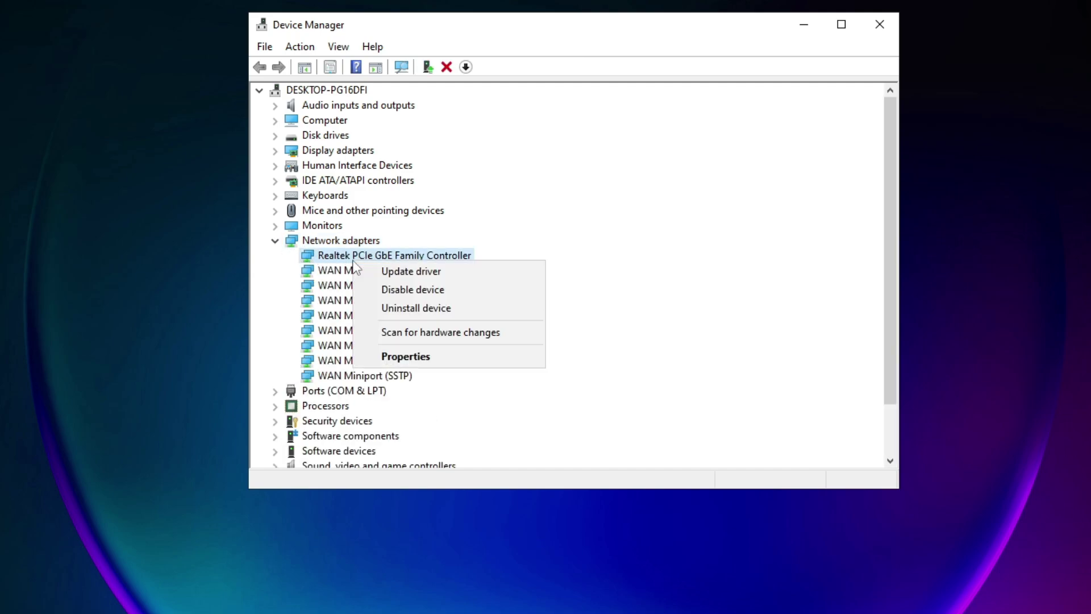
pyautogui.click(408, 273)
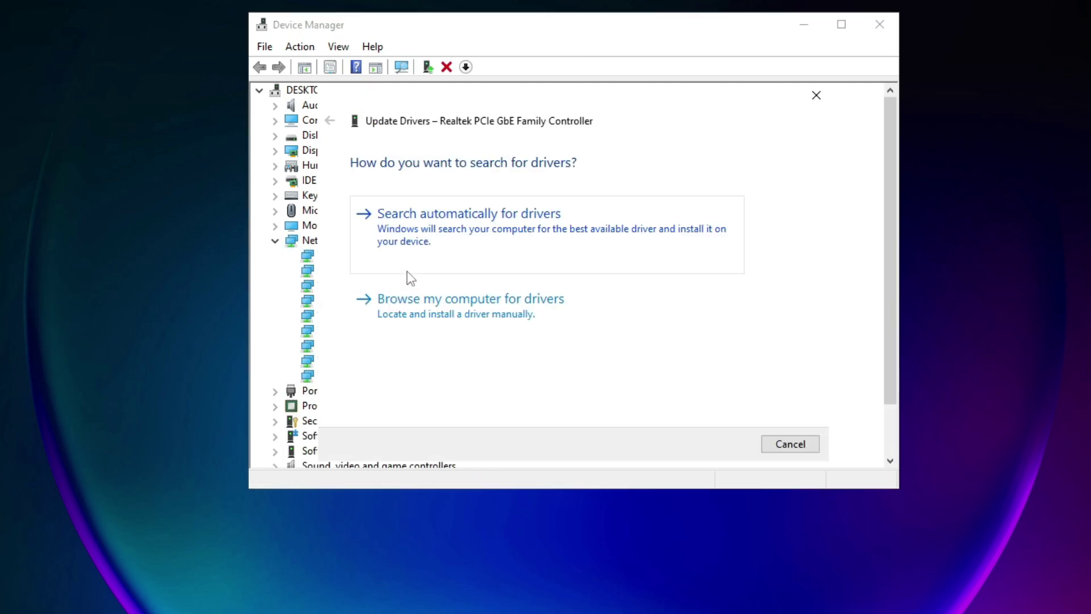
pyautogui.click(459, 248)
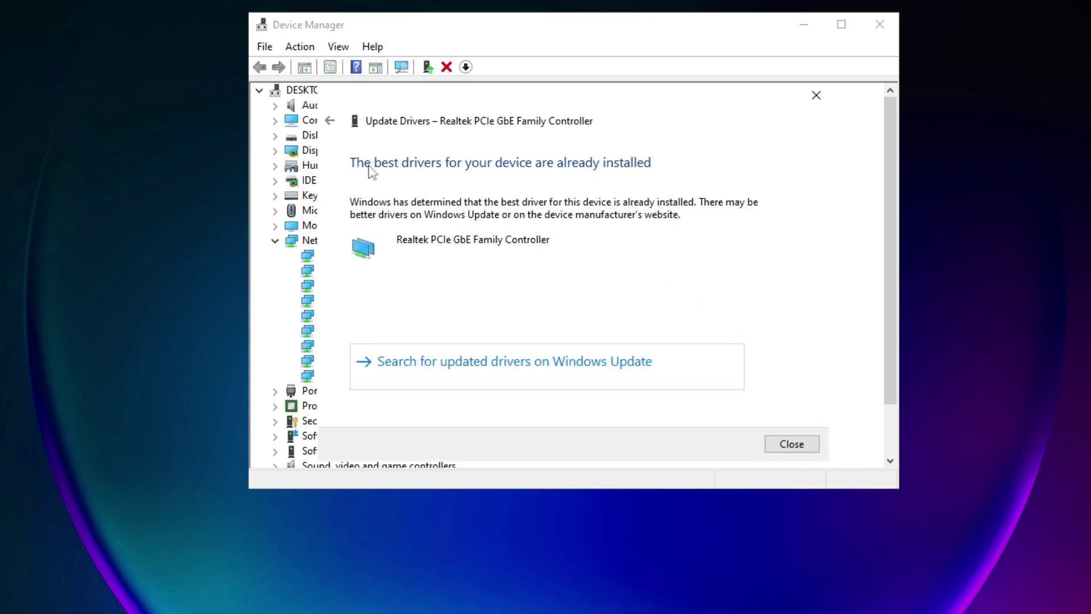
pyautogui.click(786, 446)
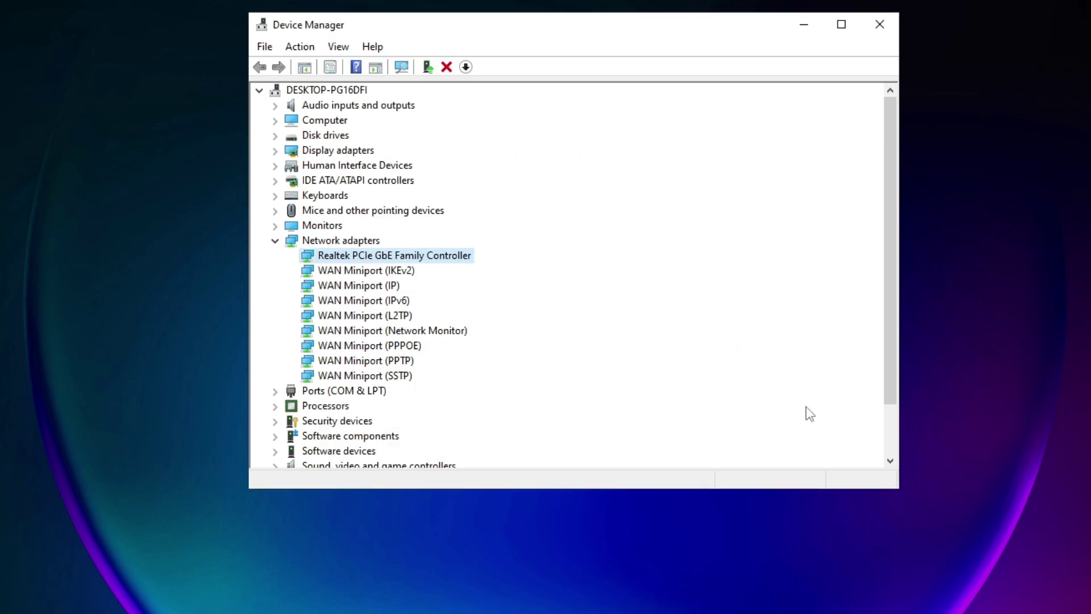
pyautogui.press('super')
pyautogui.write('cmd')
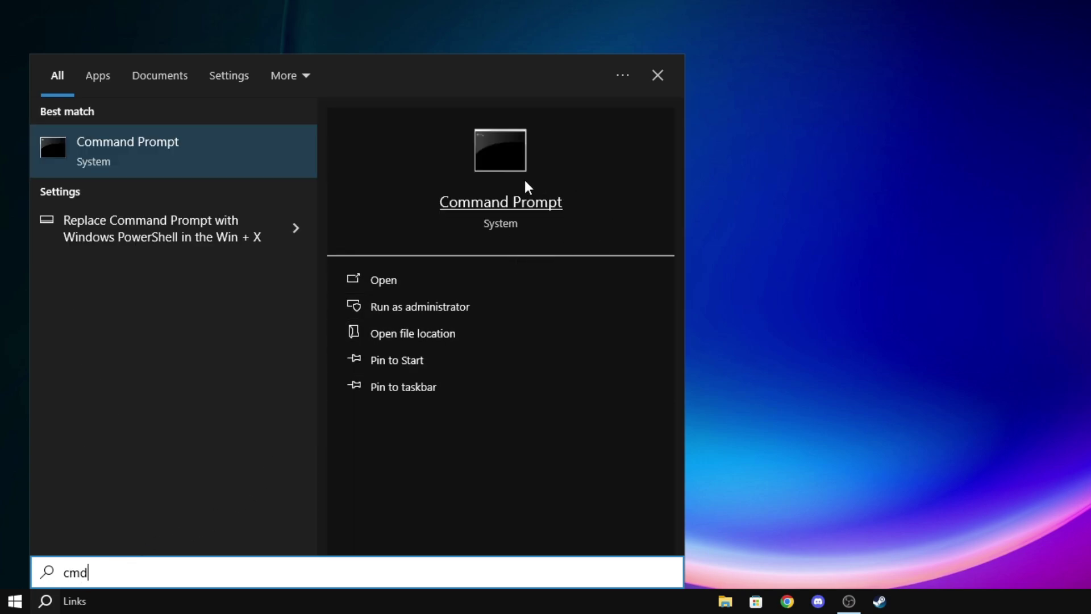
# Run ipconfig /flushdns in an administrator Command Prompt, confirm success, and close the window.
pyautogui.click(425, 314)
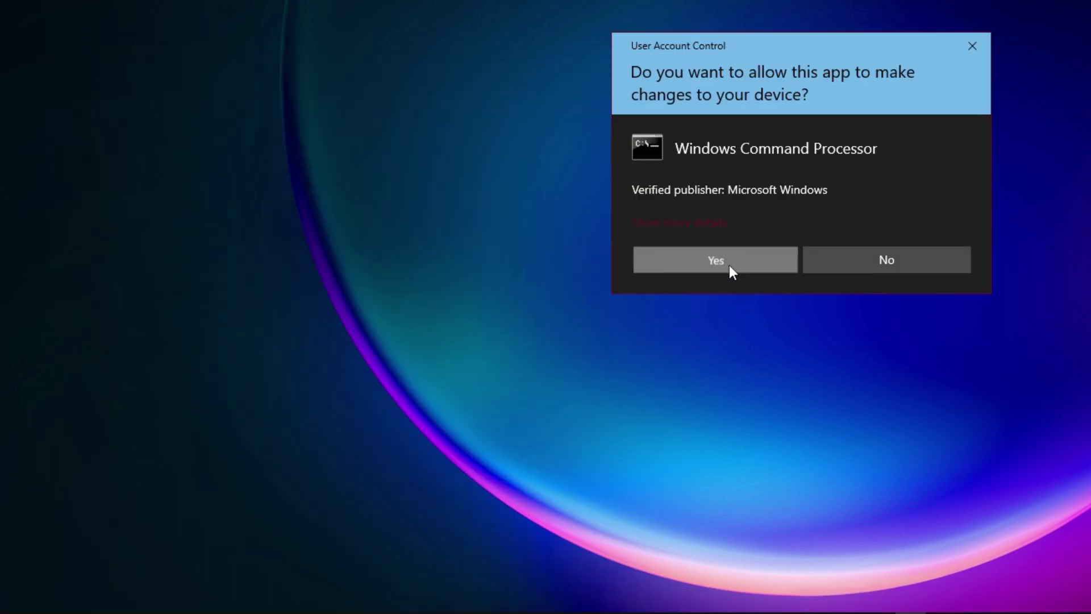
pyautogui.click(729, 265)
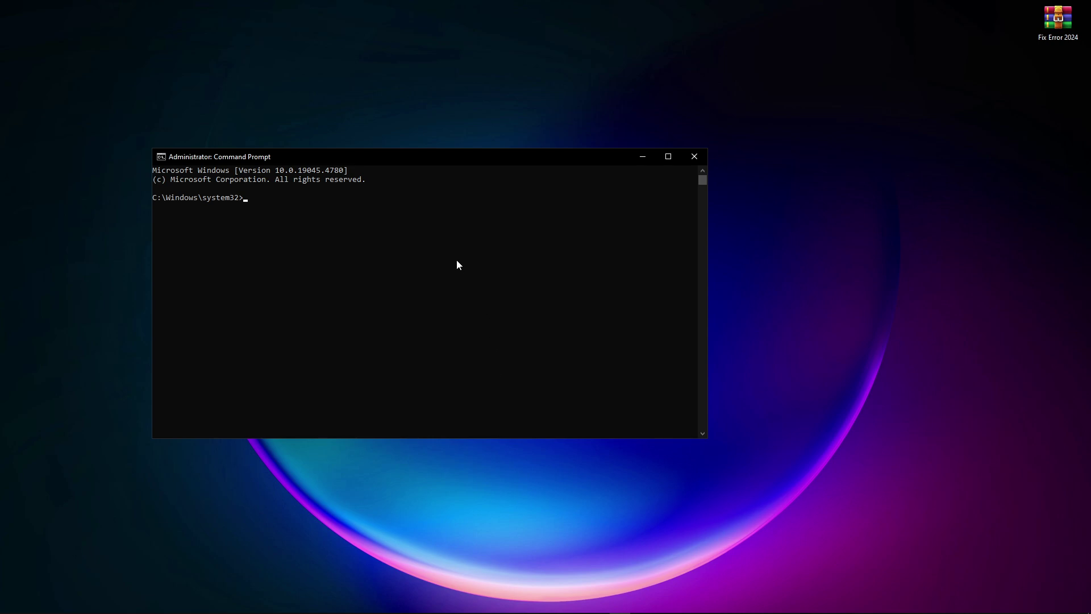
pyautogui.moveTo(430, 160); pyautogui.dragTo(506, 145)
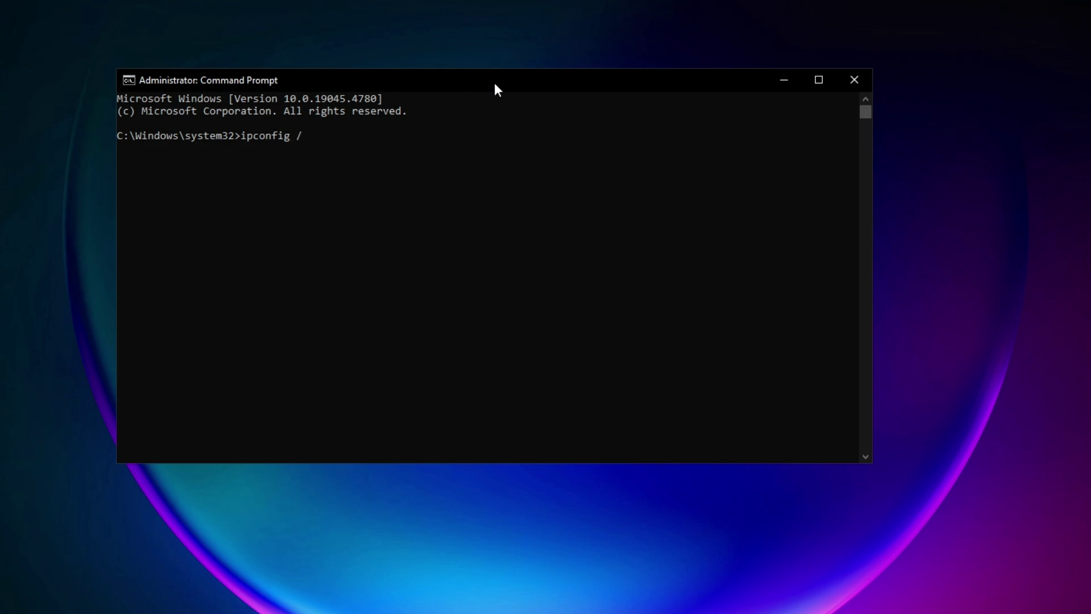
pyautogui.write('hdns')
pyautogui.press('Return')
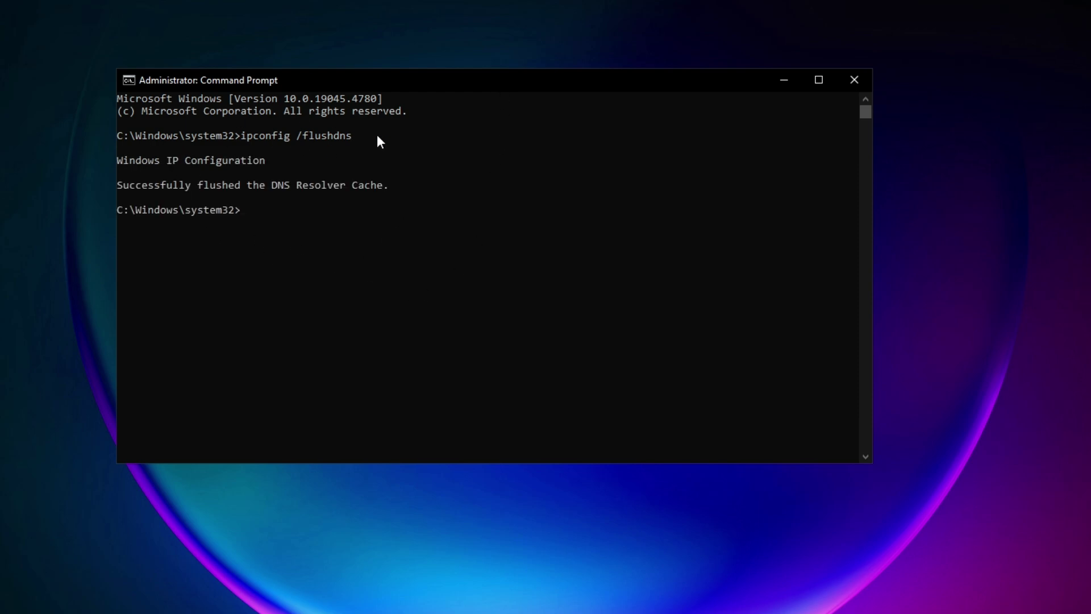
pyautogui.moveTo(413, 188); pyautogui.dragTo(149, 187)
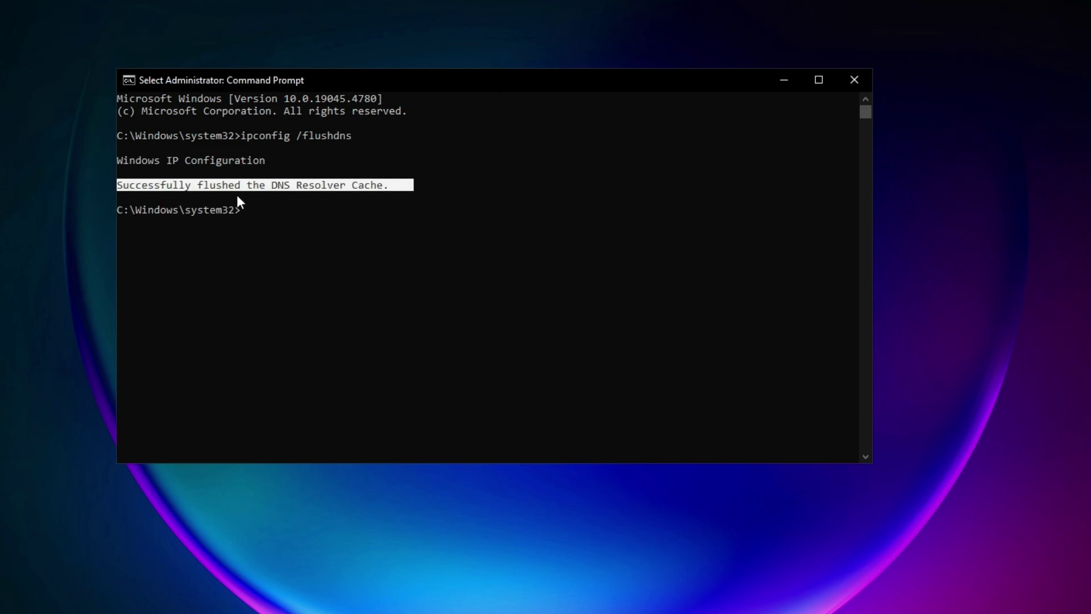
pyautogui.click(164, 192)
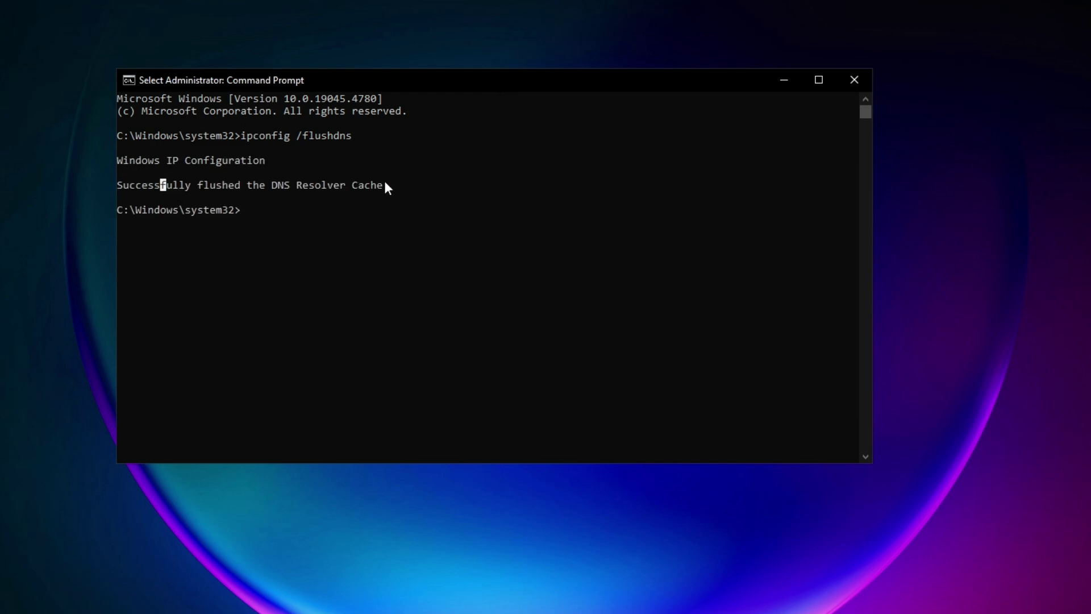
pyautogui.click(865, 80)
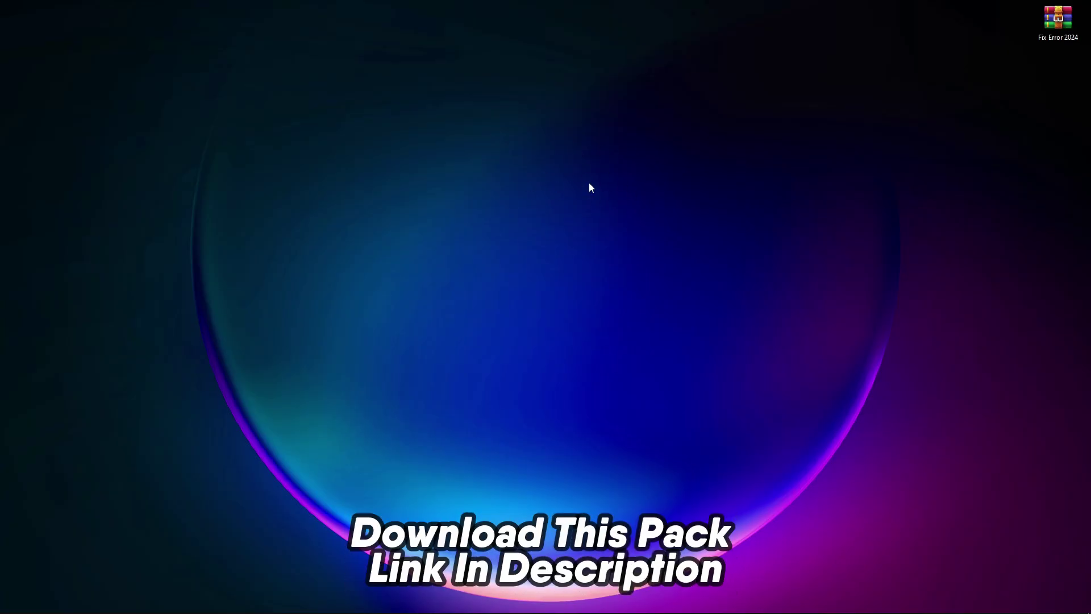
# Extract Fix Error 2024.rar here on the desktop and open the new Fix Error 2024 folder.
pyautogui.moveTo(1059, 31); pyautogui.dragTo(542, 206)
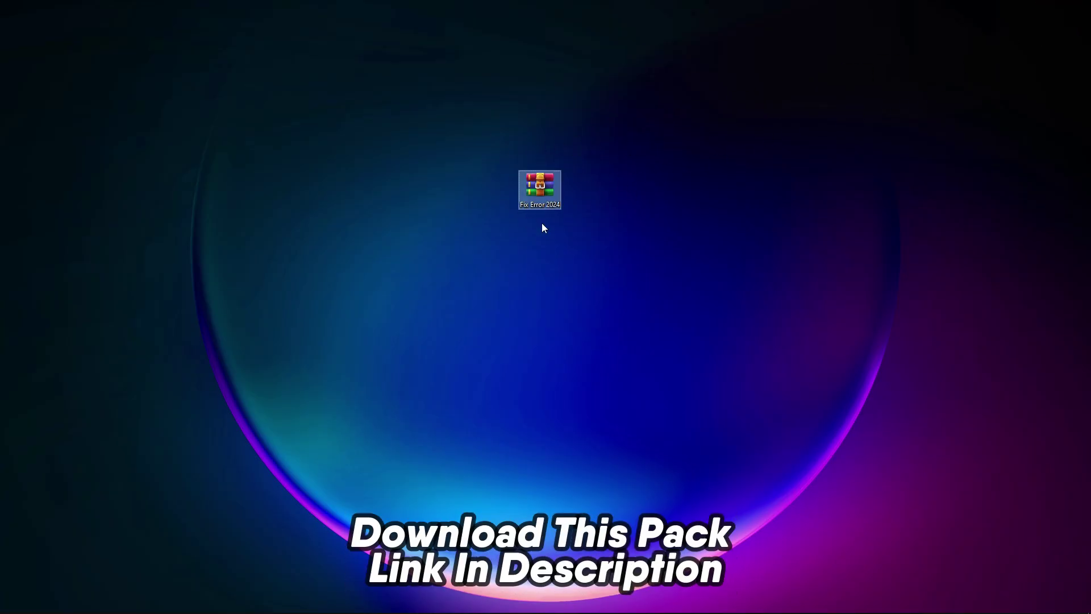
pyautogui.rightClick(527, 190)
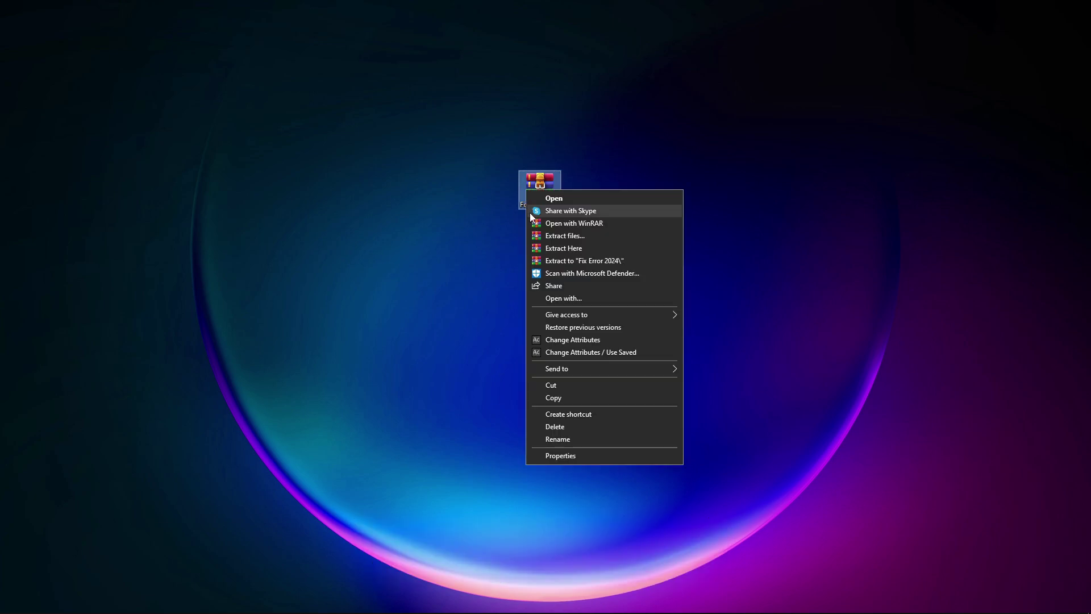
pyautogui.click(563, 250)
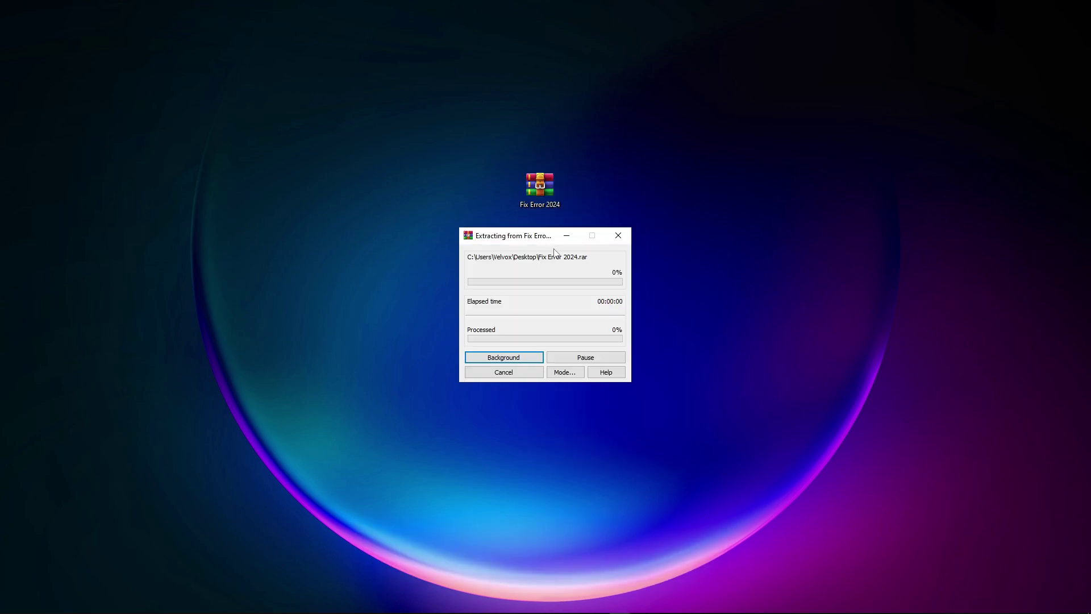
pyautogui.moveTo(3, 29); pyautogui.dragTo(476, 197)
pyautogui.rightClick(486, 186)
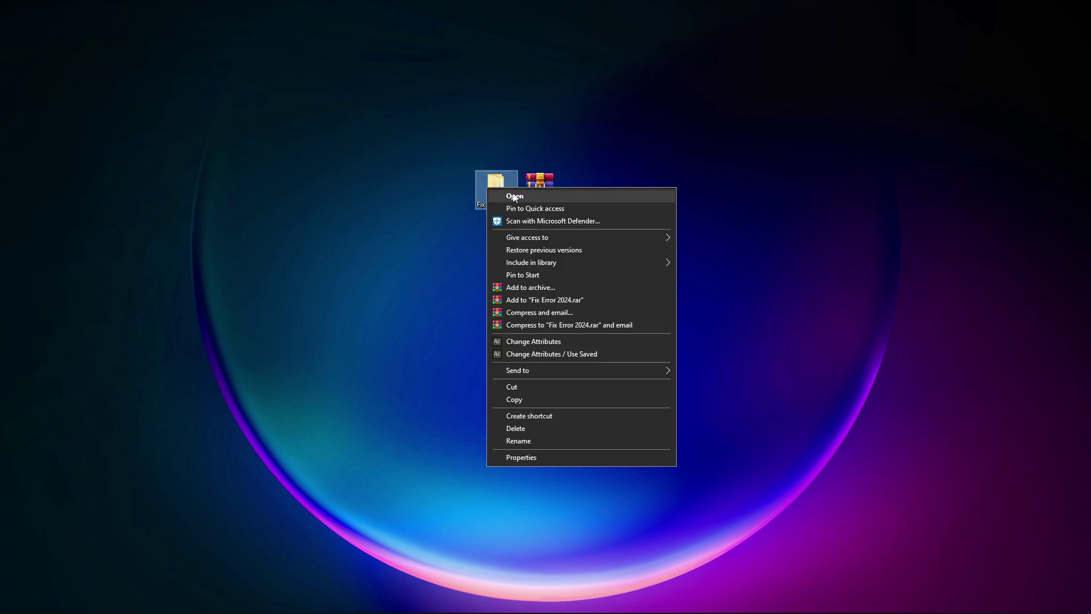
pyautogui.click(514, 196)
pyautogui.moveTo(547, 256); pyautogui.dragTo(372, 172)
pyautogui.click(372, 172)
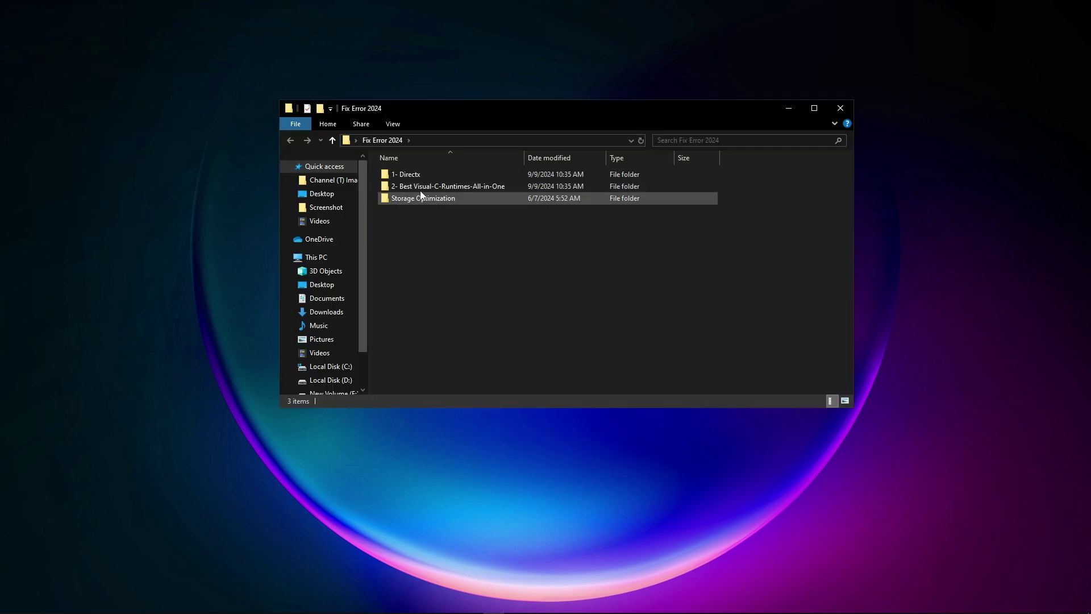
# Run dxwebsetup from 1- Directx as administrator, accept the licence, and finish setup.
pyautogui.rightClick(415, 177)
pyautogui.click(445, 186)
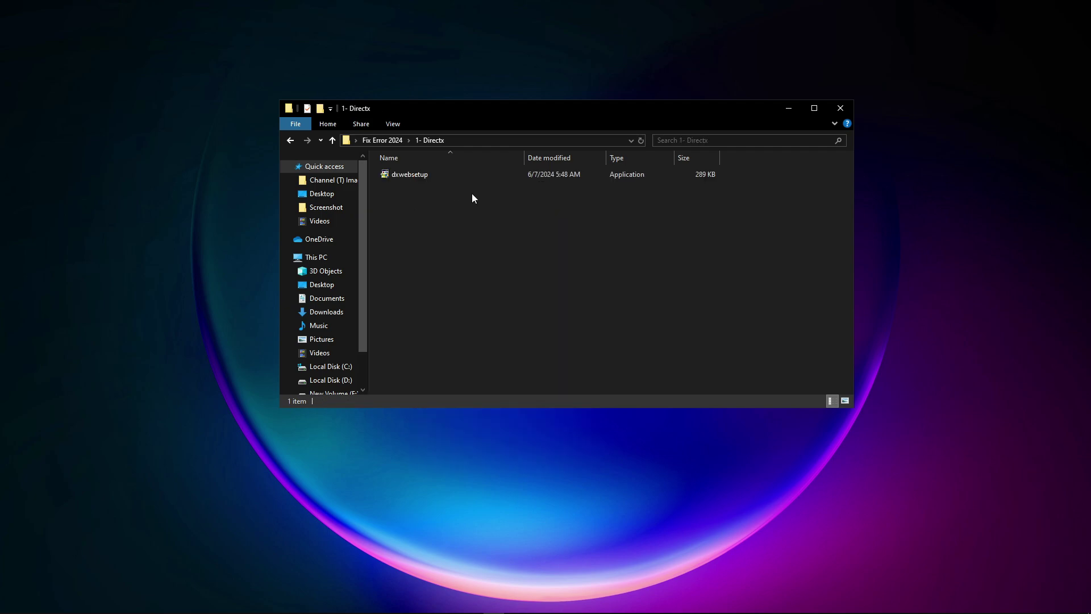
pyautogui.click(411, 175)
pyautogui.rightClick(427, 183)
pyautogui.click(412, 174)
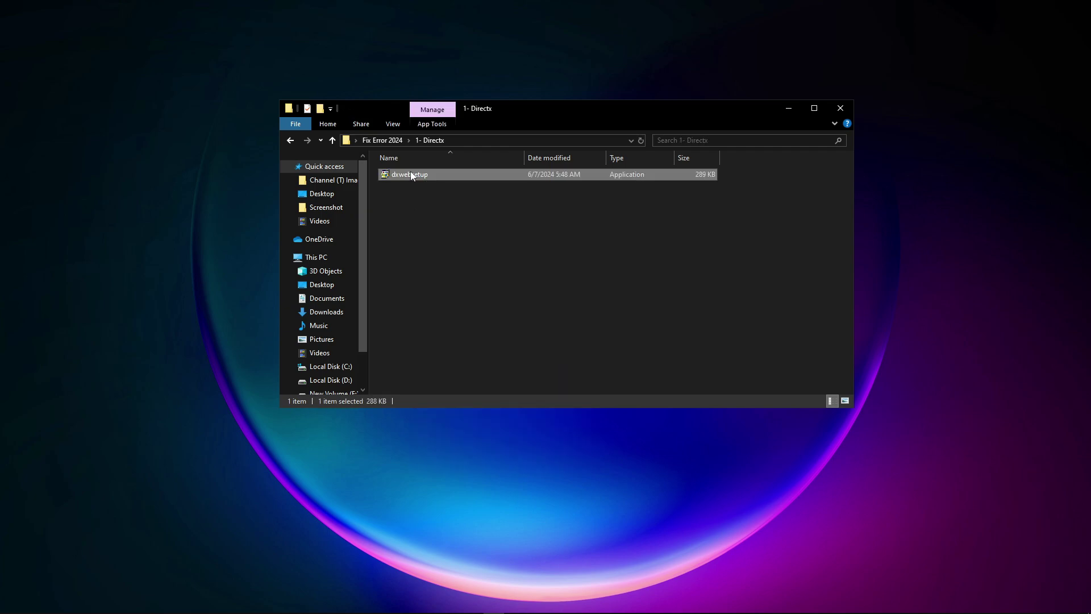
pyautogui.rightClick(412, 172)
pyautogui.click(459, 195)
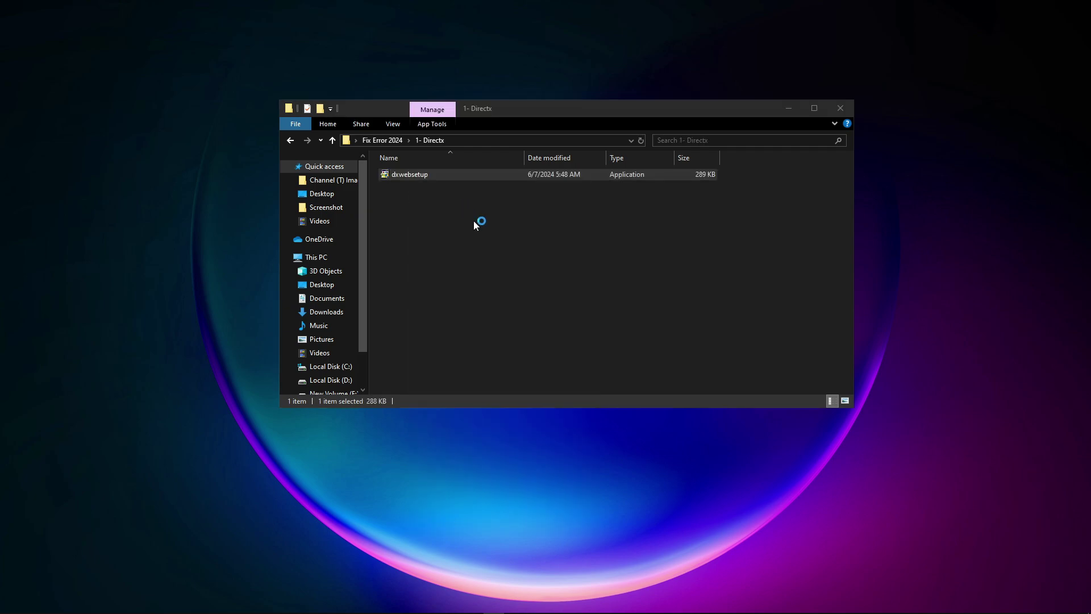
pyautogui.click(531, 357)
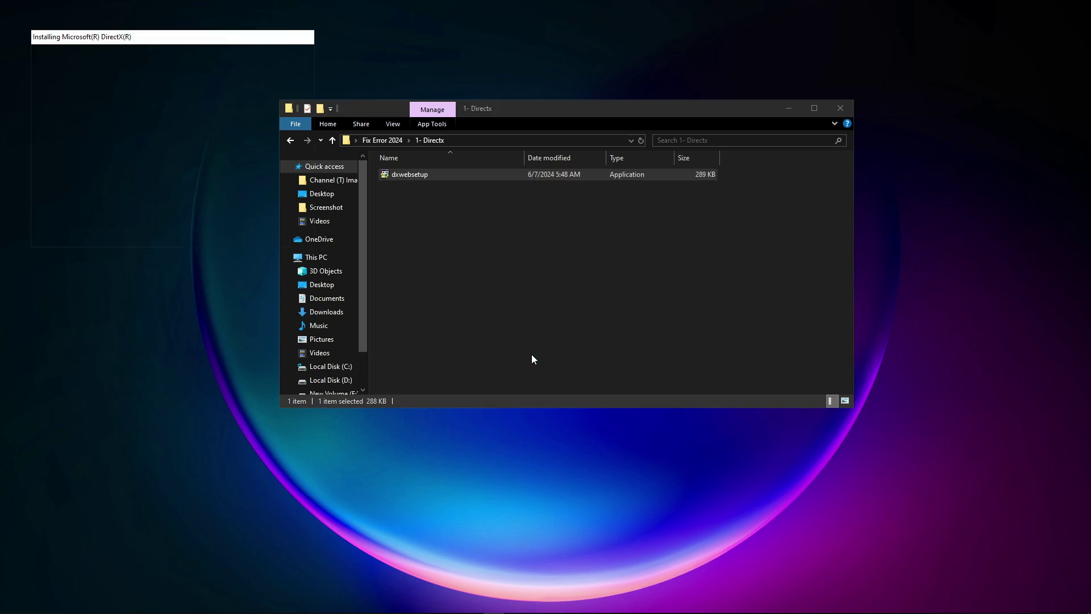
pyautogui.click(539, 286)
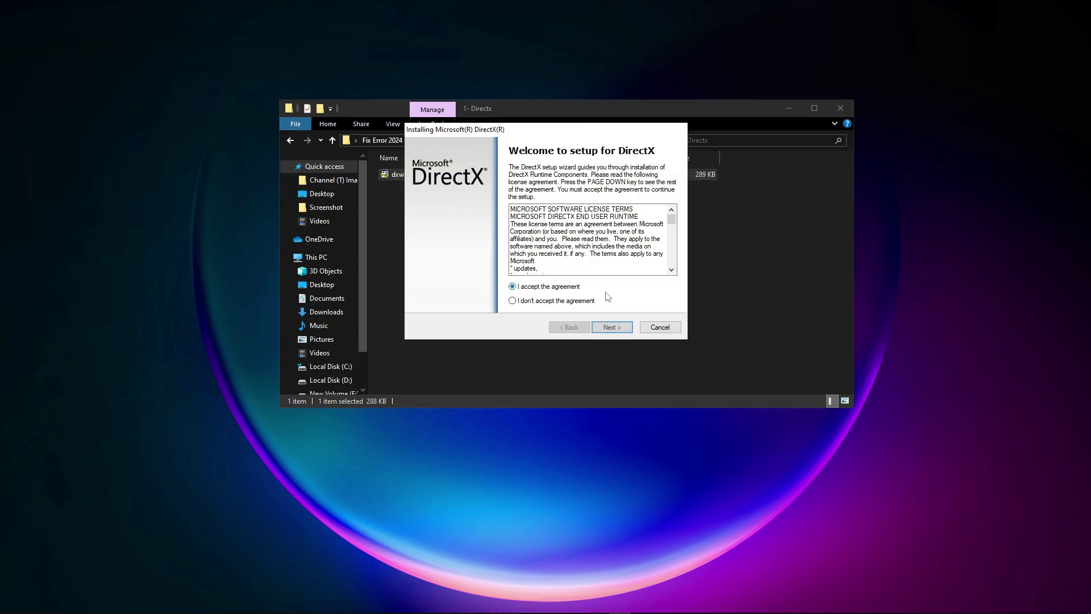
pyautogui.click(622, 332)
pyautogui.click(618, 331)
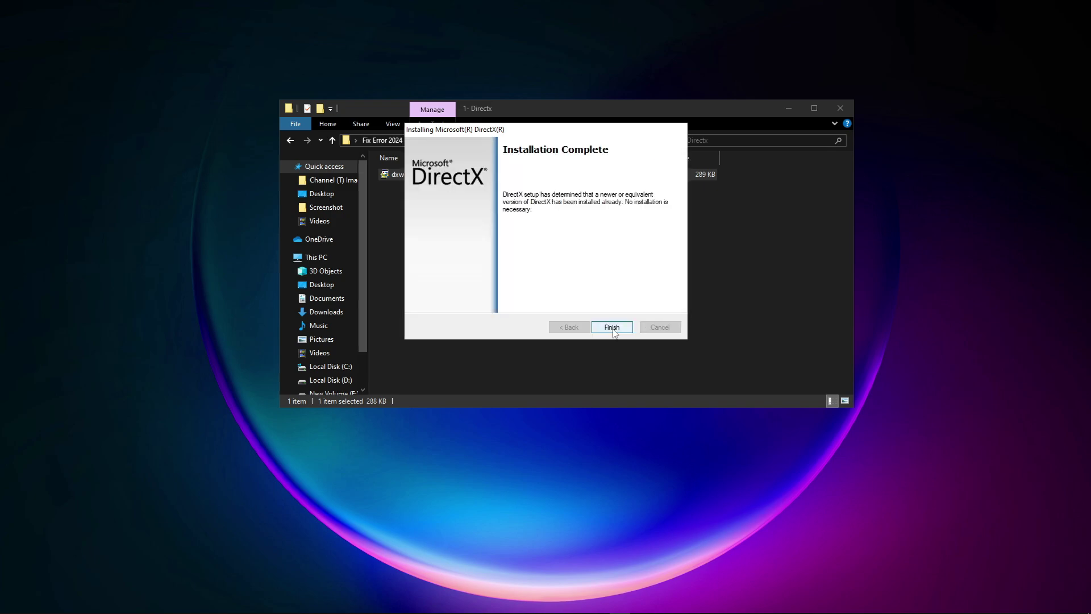
pyautogui.click(611, 325)
# Go back and open the 2- Best Visual-C-Runtimes-All-in-One folder.
pyautogui.click(289, 140)
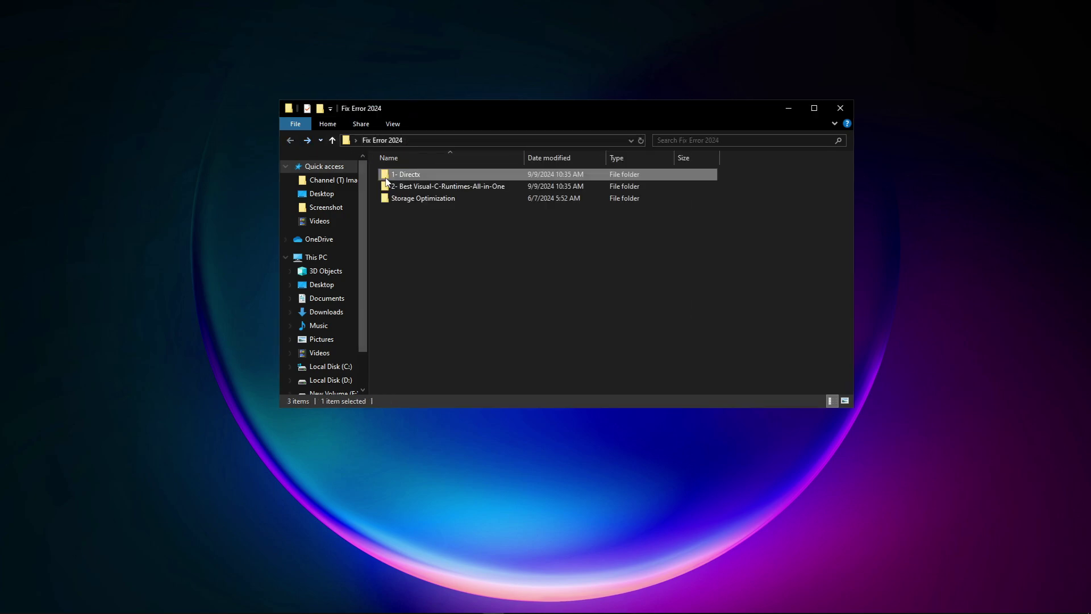
pyautogui.rightClick(402, 186)
pyautogui.click(429, 193)
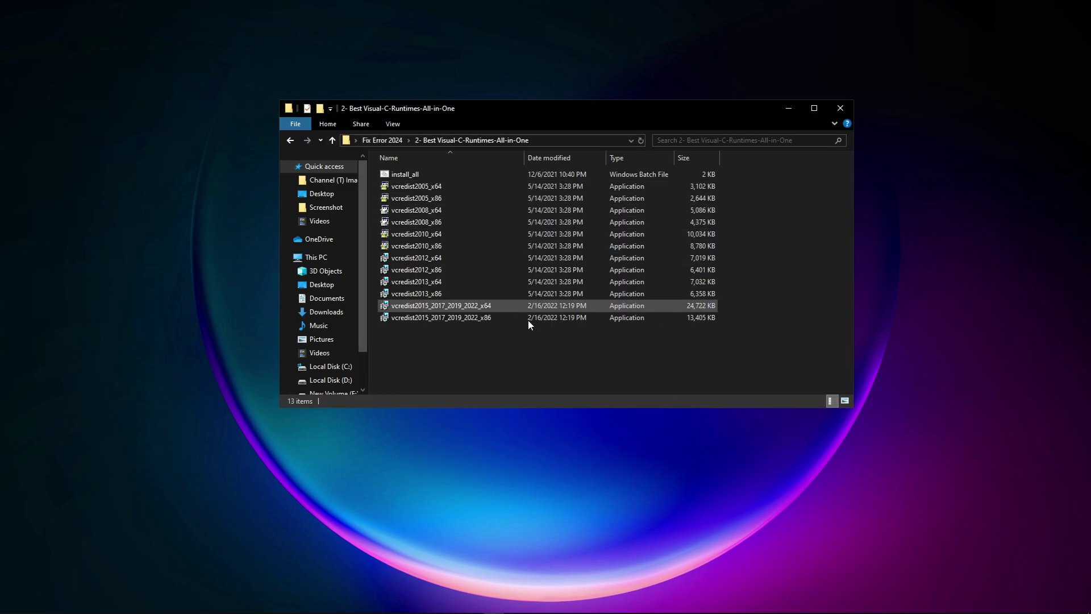